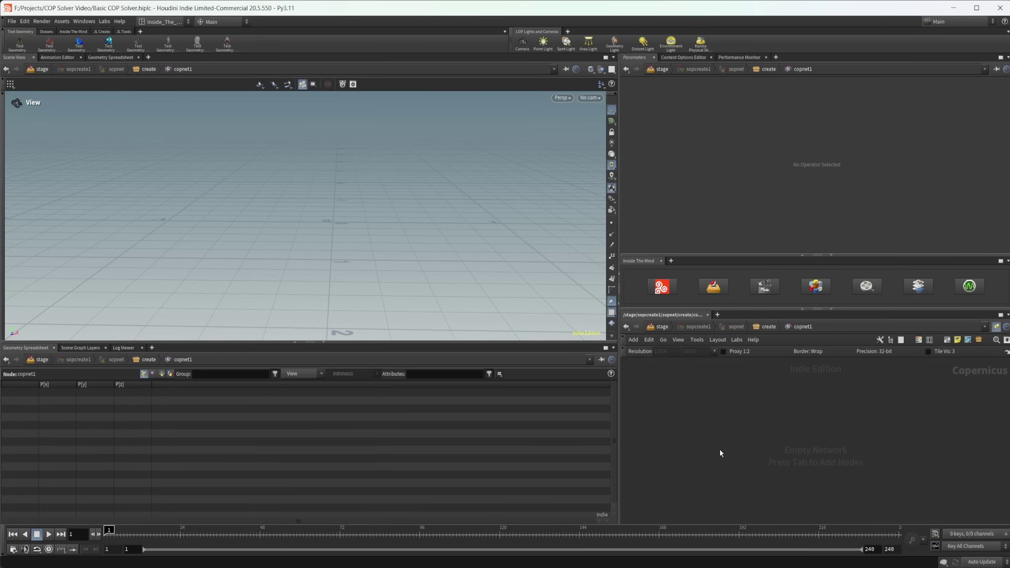
Add the SDF Setup recipe to the empty COP network and display its SDF to Mono node
key("Tab")
type("s")
type("olver")
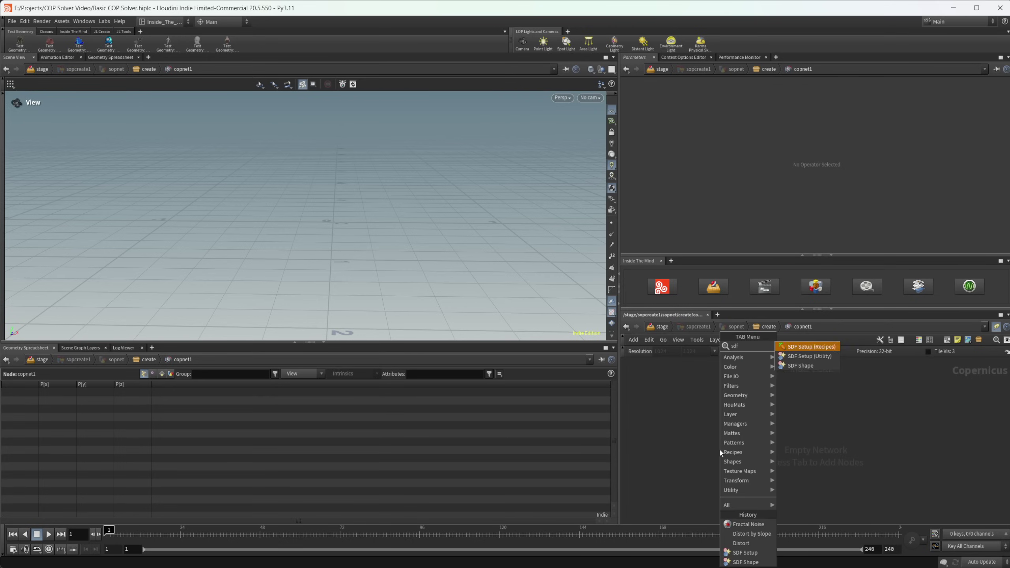
key("Return")
left_click(720, 450)
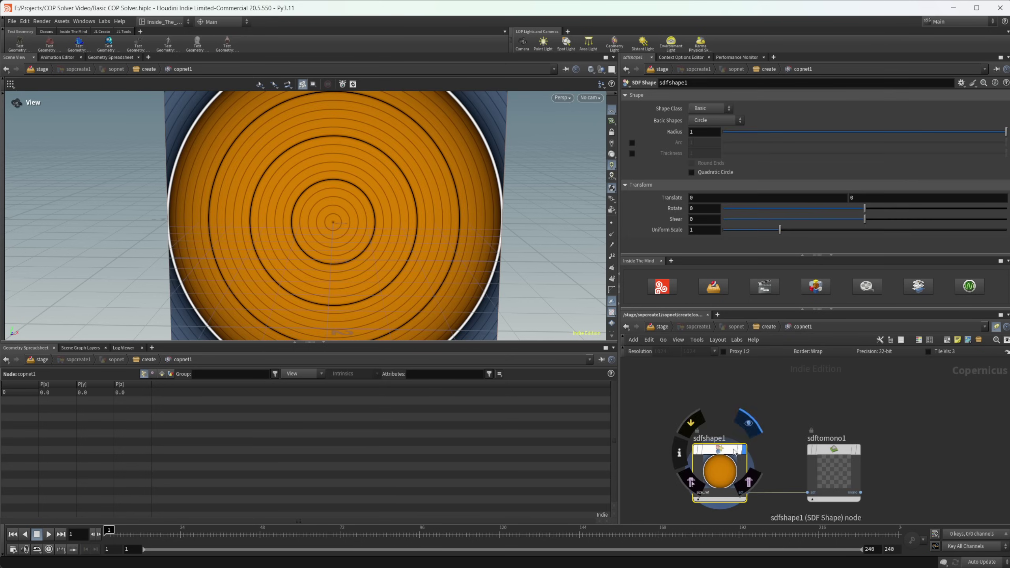
left_click(768, 473)
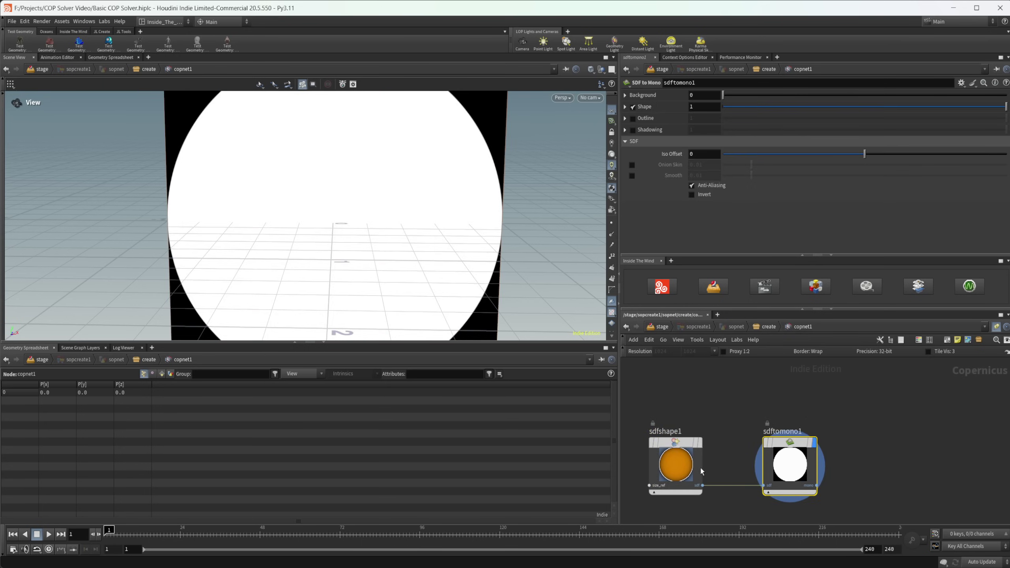
Change the SDF Shape node to the Marker class with the Asterisk marker and a size of 0.472
left_click(699, 483)
scroll(473, 244, "down", 8)
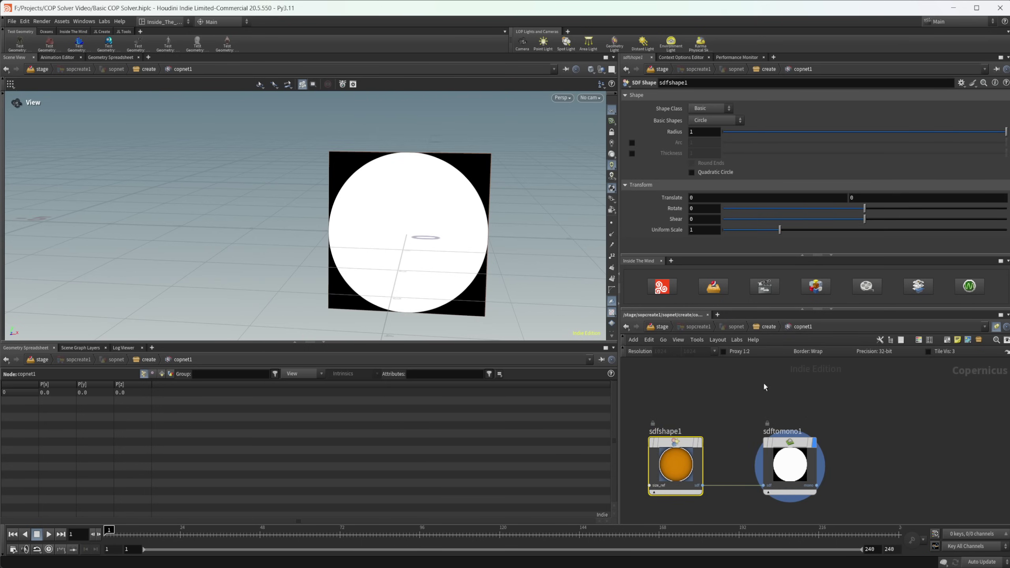
left_click(709, 109)
left_click(710, 121)
left_click_drag(955, 133, 857, 137)
middle_click_drag(487, 245, 446, 245)
scroll(423, 250, "up", 3)
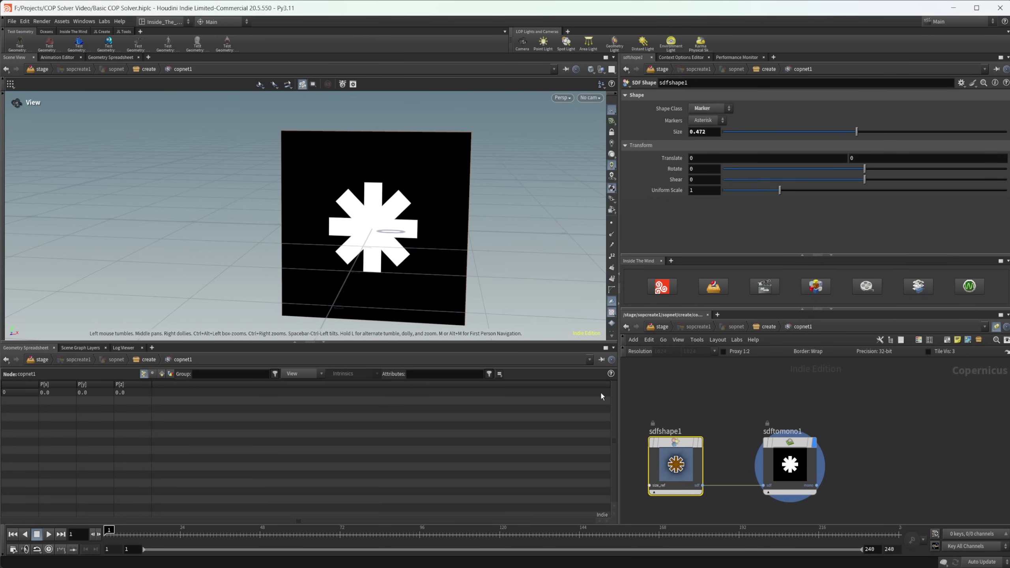
Go up to the create network and add a Solver node wired below copnet1
left_click(767, 327)
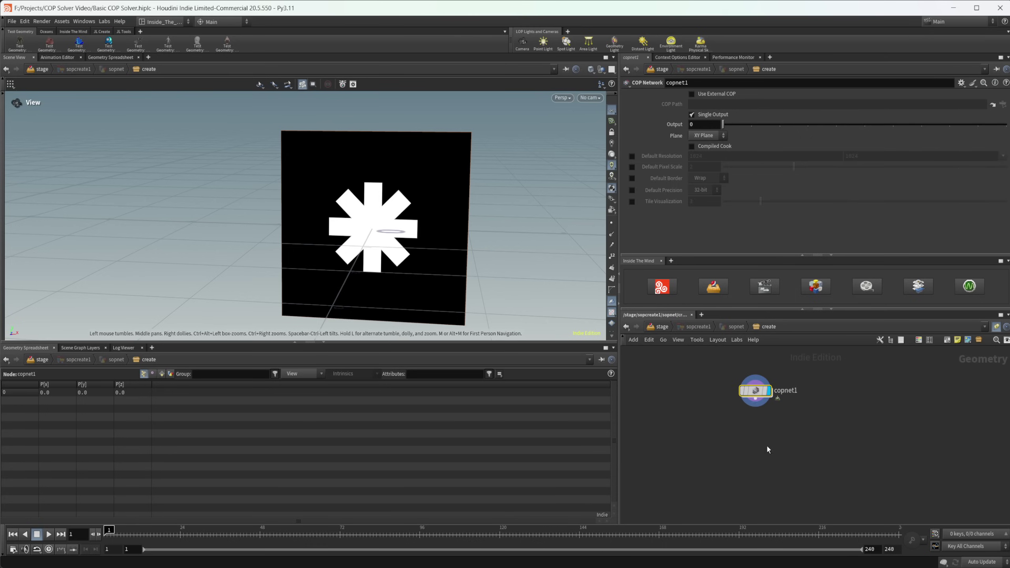
scroll(761, 423, "up", 3)
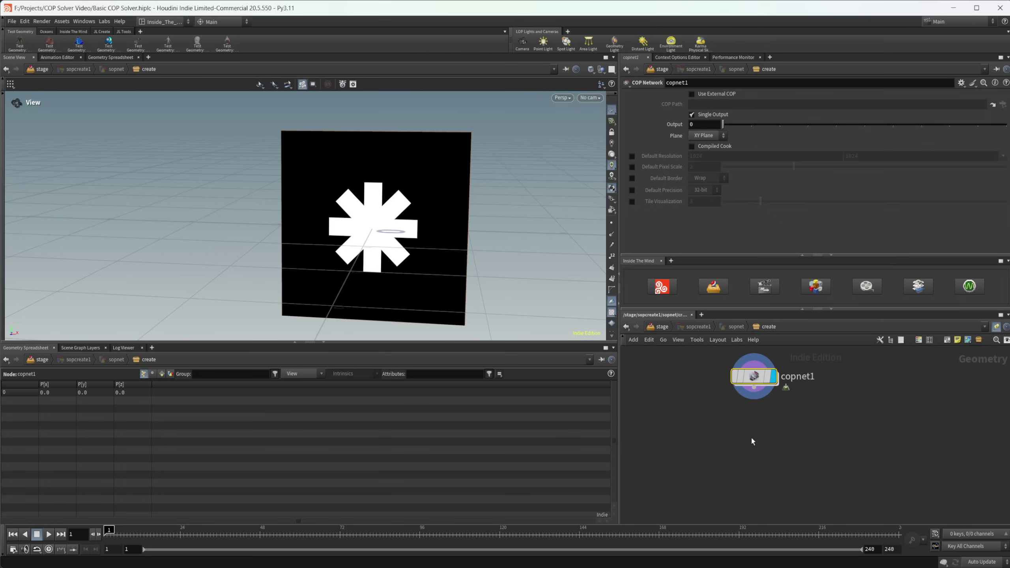
key("Tab")
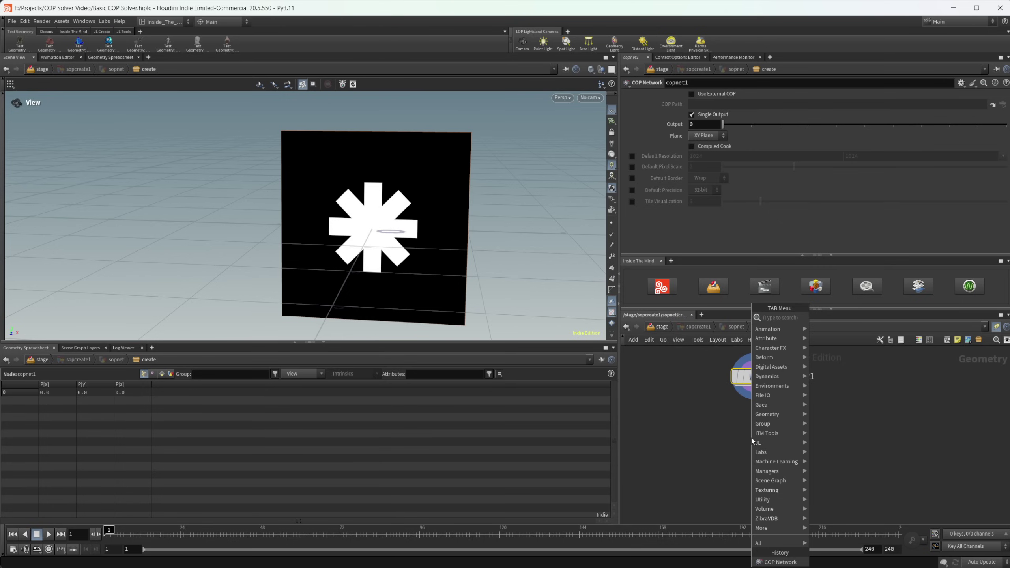
type("sol")
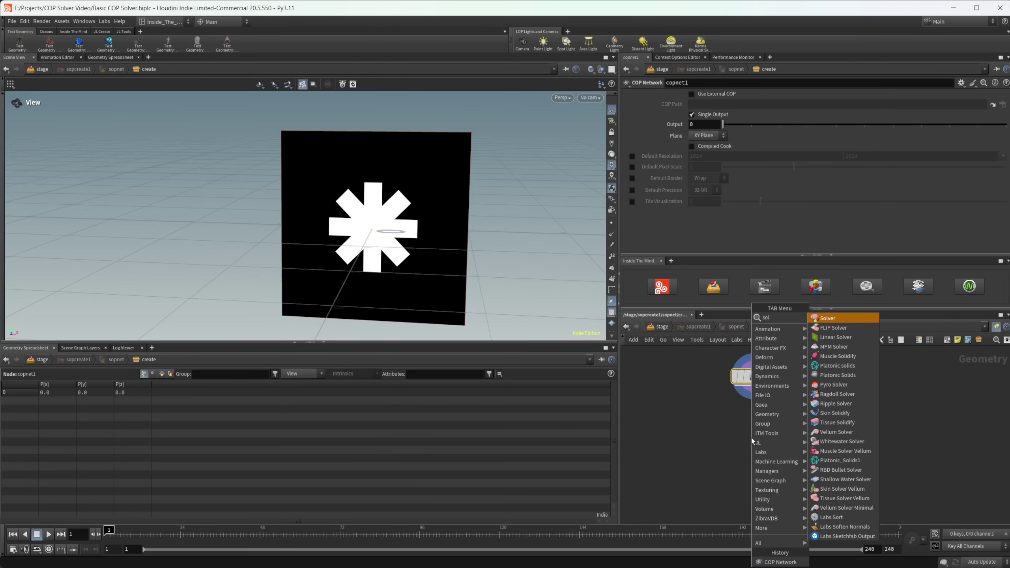
key("Return")
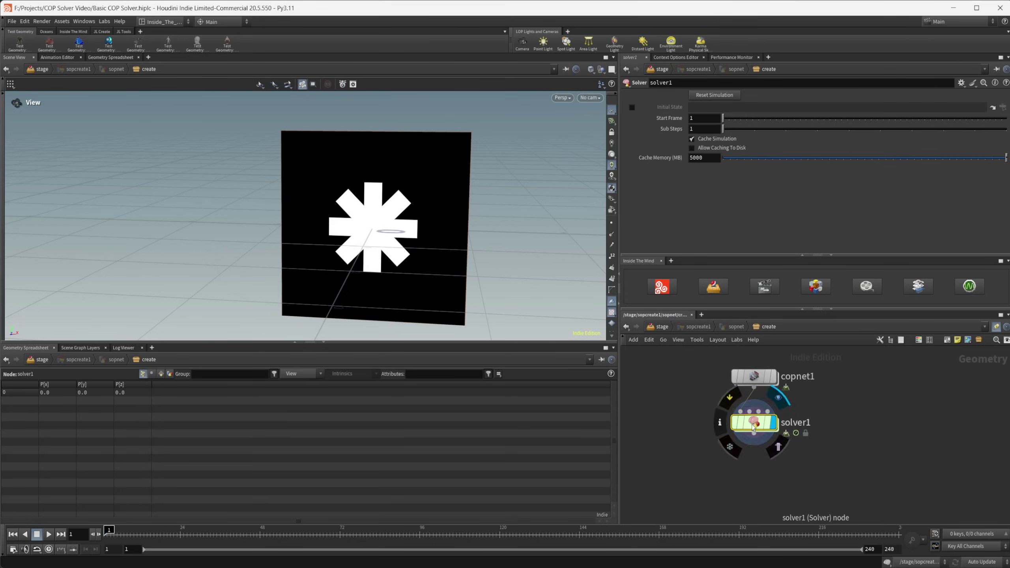
Inside the solver, insert a Null between Prev_Frame and OUT and name it OUT_Prev_Frame
double_click(753, 440)
key("Tab")
type("null")
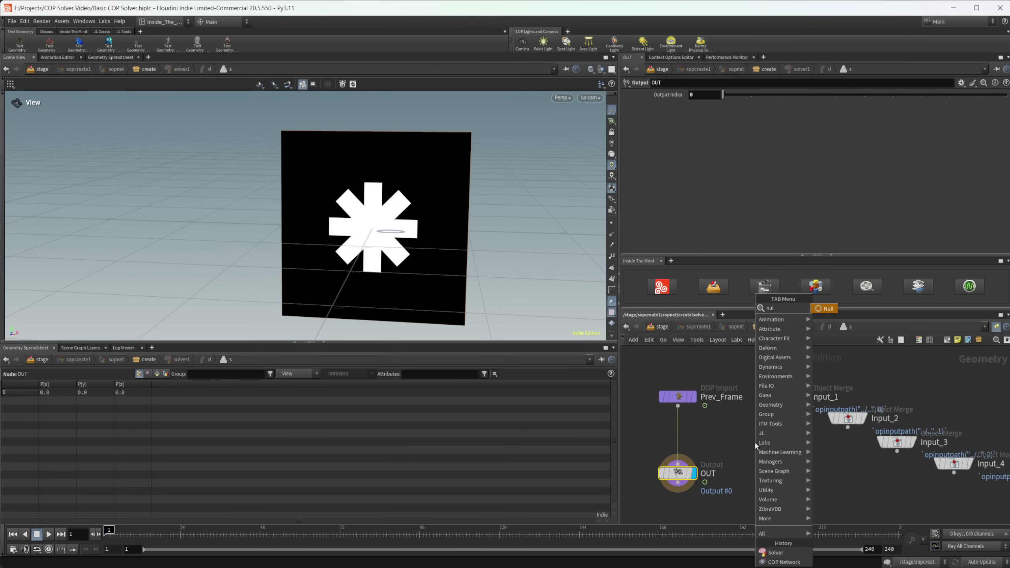
key("Return")
left_click(690, 439)
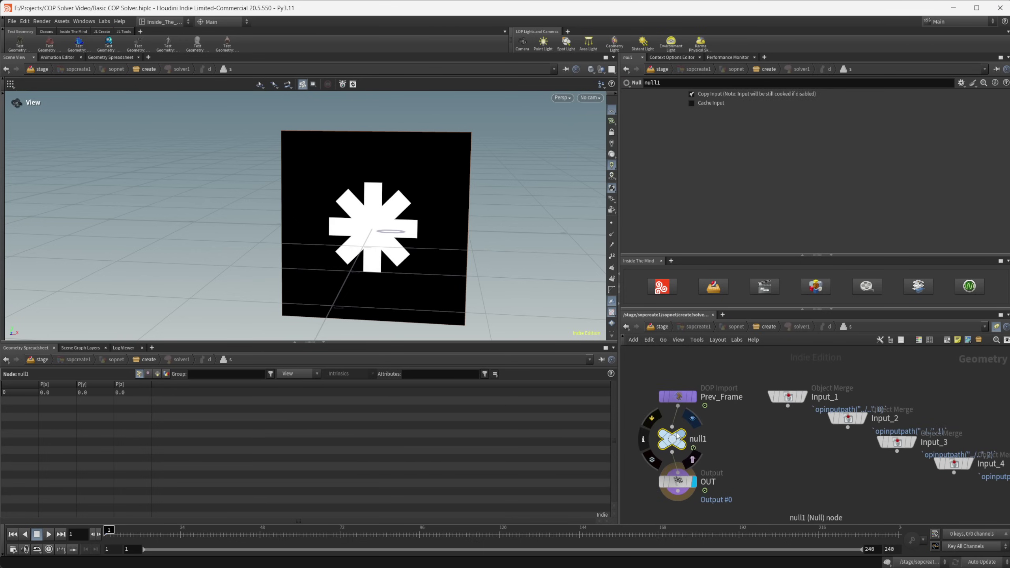
double_click(702, 440)
type("OUT_Prev_Frame")
key("Return")
Move OUT further down and add a COP Network node whose output is wired into OUT
middle_click_drag(731, 448, 728, 396)
left_click_drag(679, 433, 679, 496)
scroll(732, 446, "up", 1)
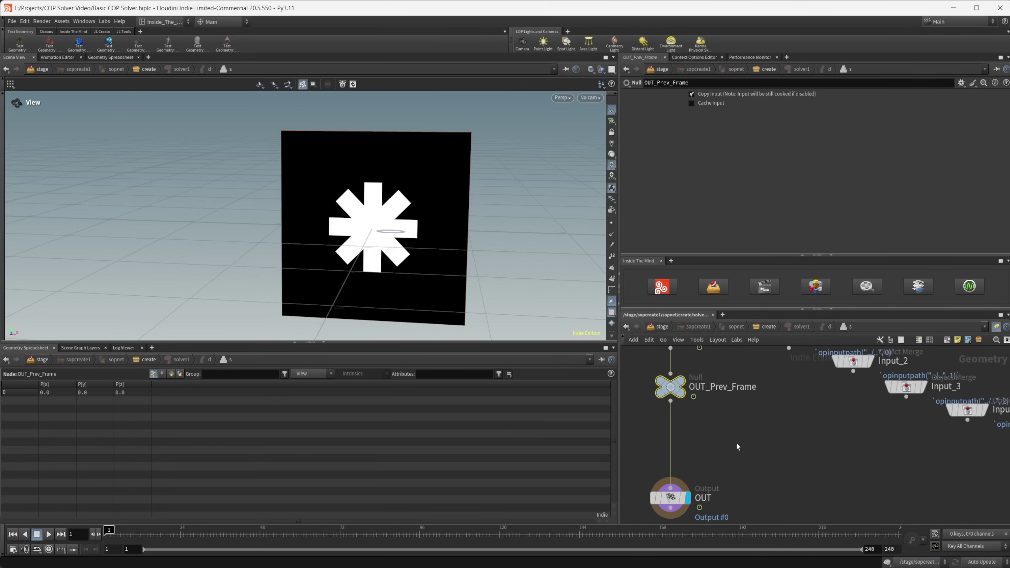
key("Tab")
type("cop")
key("Return")
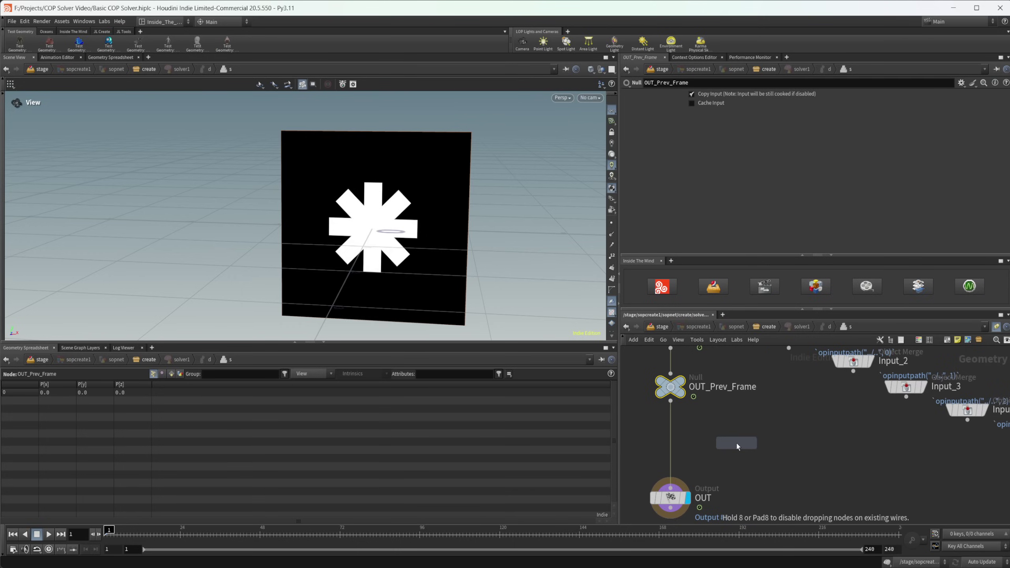
left_click(735, 442)
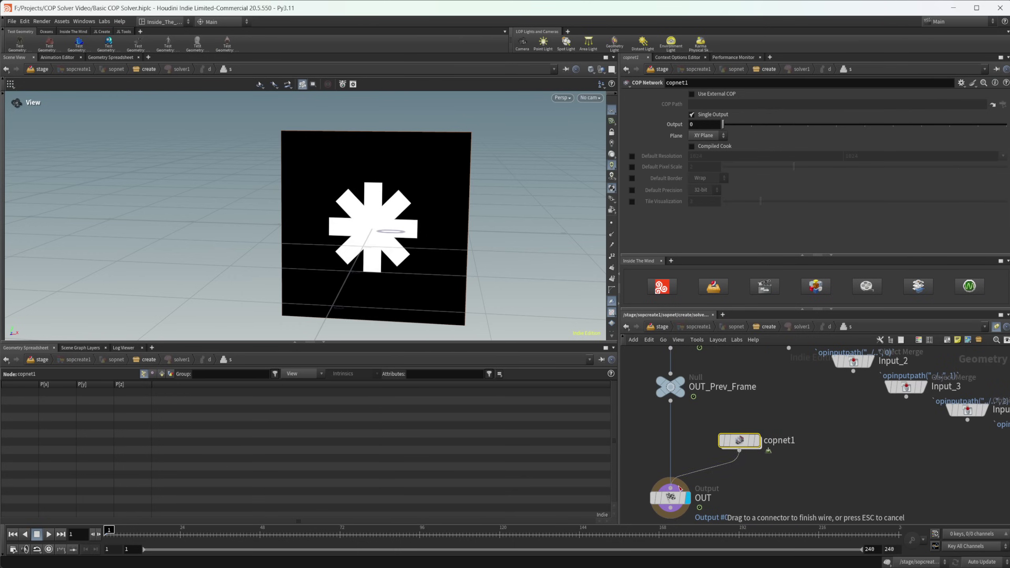
Enter the COP network inside the solver and add a SOP Import node
double_click(743, 440)
key("Tab")
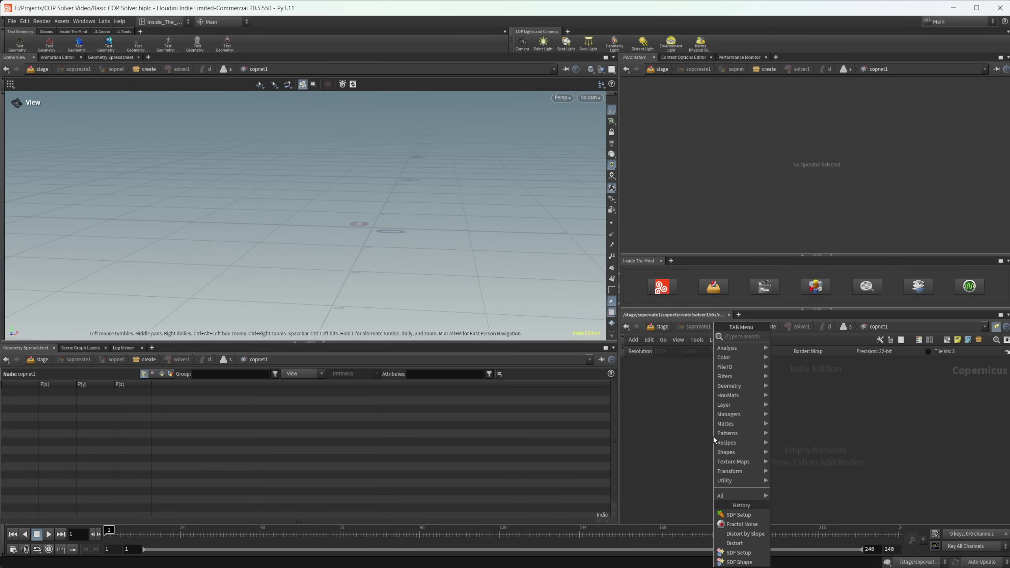
type("sop")
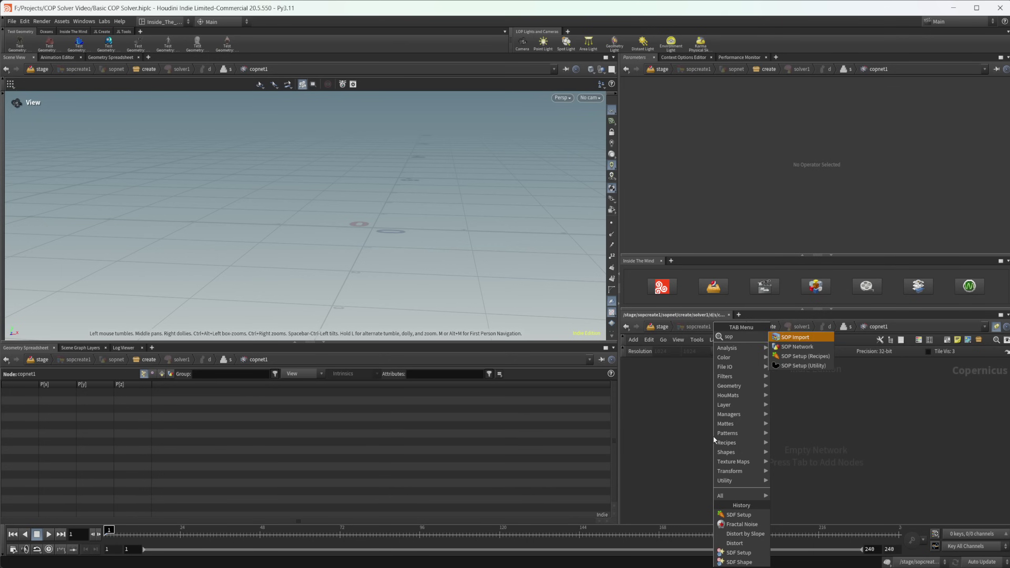
key("Return")
left_click(713, 437)
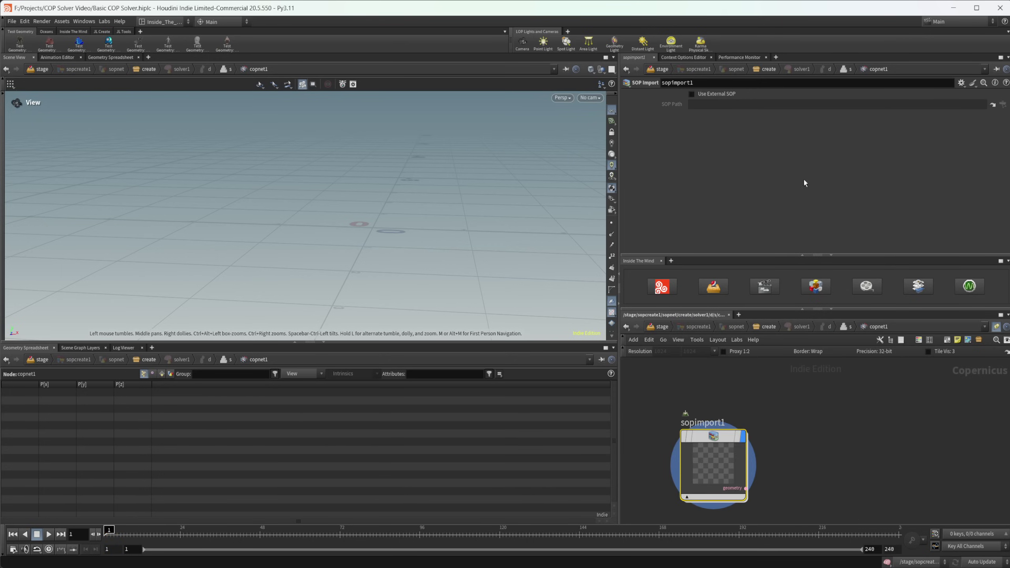
Make the SOP Import use an external SOP and point its path to the solver's OUT_Prev_Frame null
left_click(724, 97)
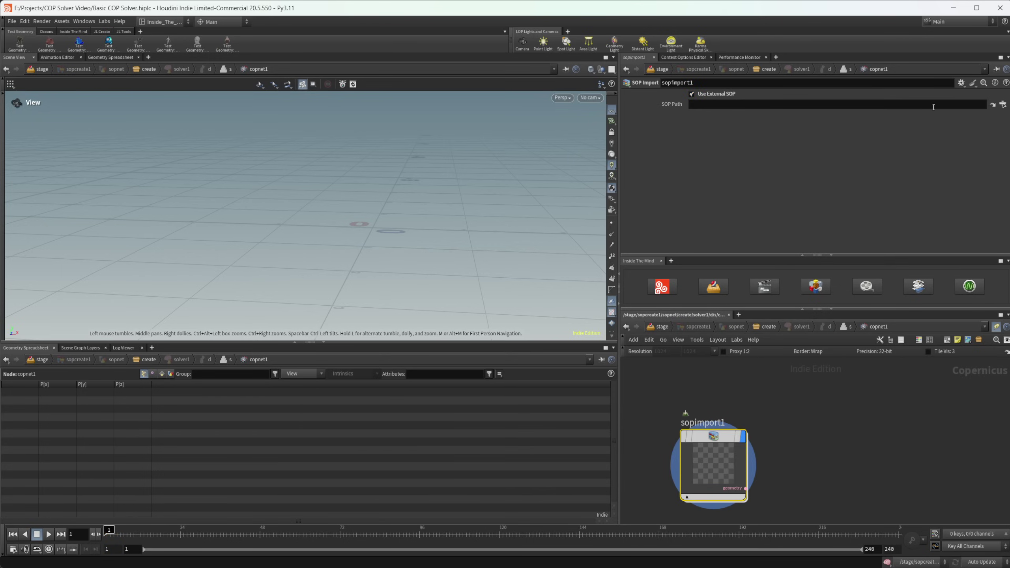
left_click(1003, 104)
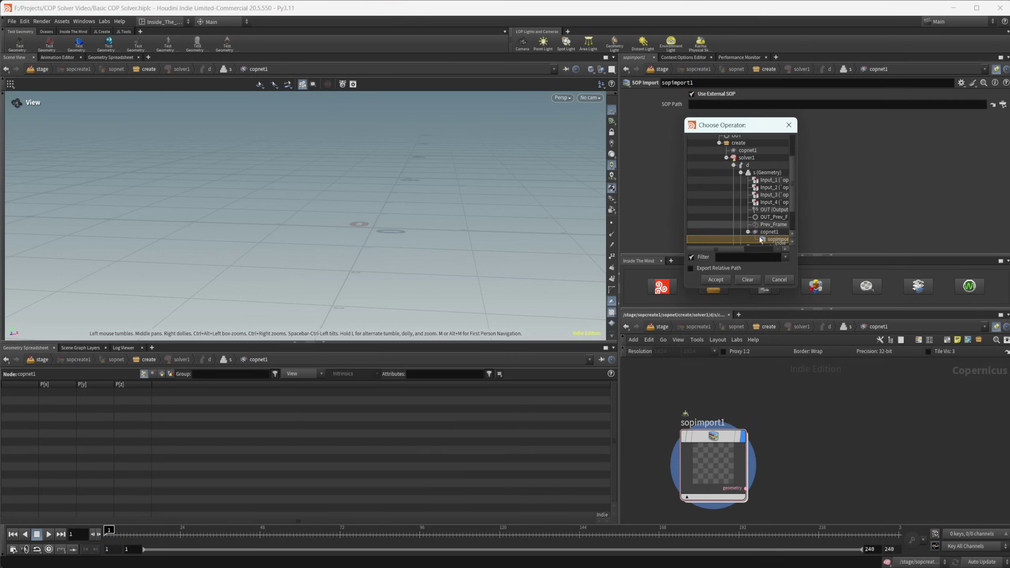
left_click_drag(795, 288, 826, 319)
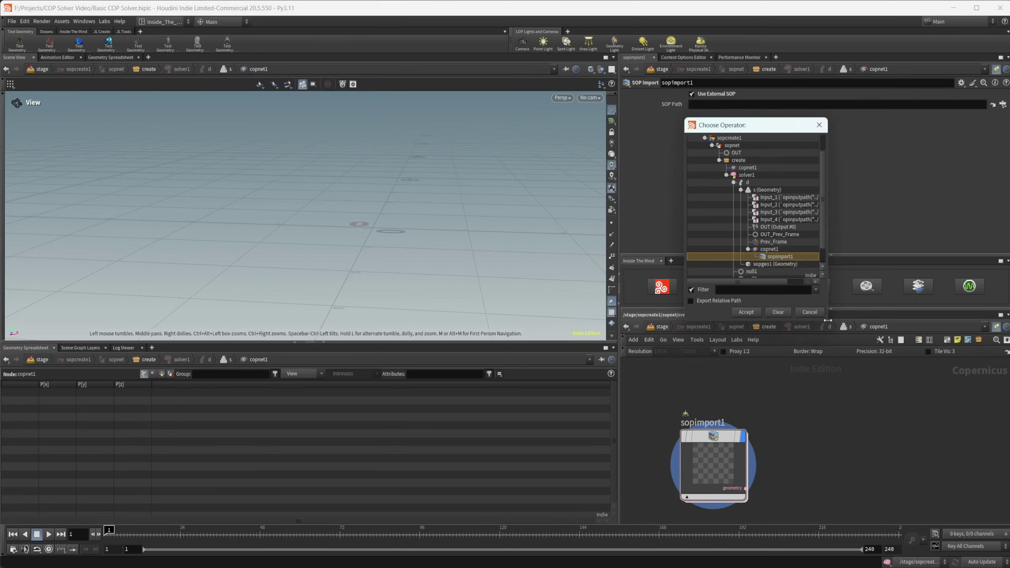
left_click(797, 235)
left_click(747, 312)
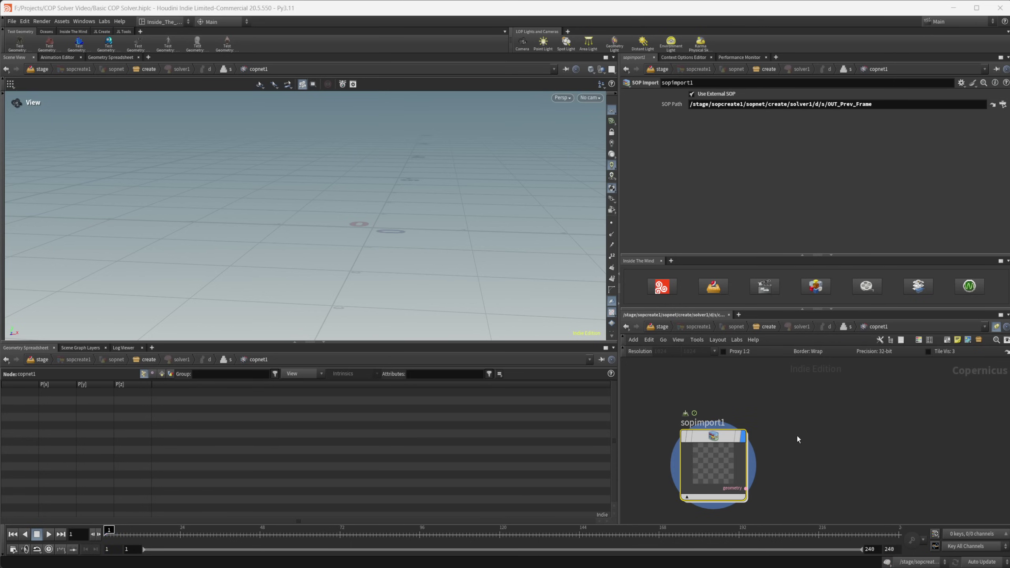
Add a Geometry to Layer node fed by the SOP Import's geometry output and display it
key("Tab")
type("ge")
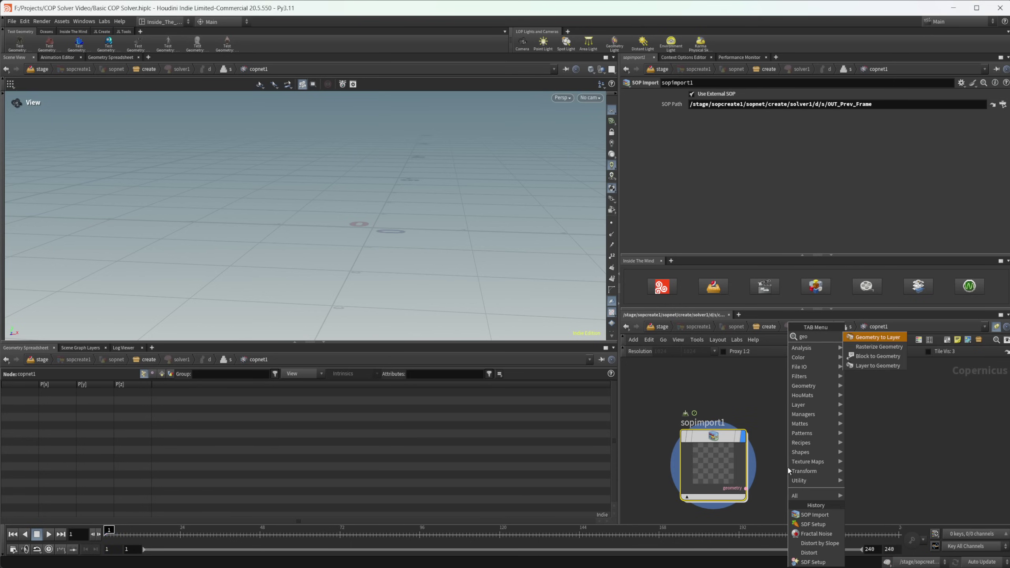
key("Return")
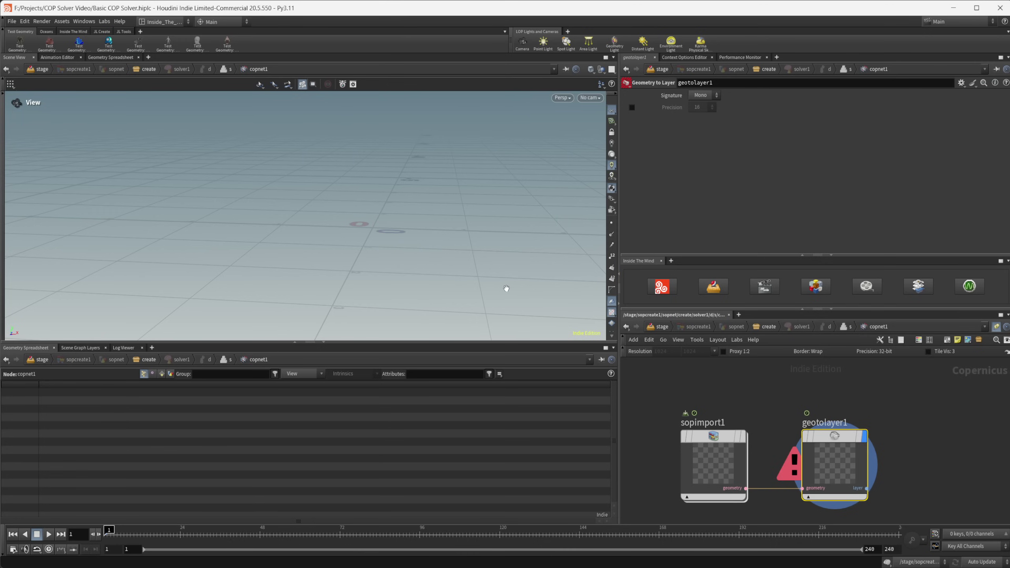
Return to the create network, reset solver1's simulation and open a second parameter pane pinned to solver1
left_click(763, 328)
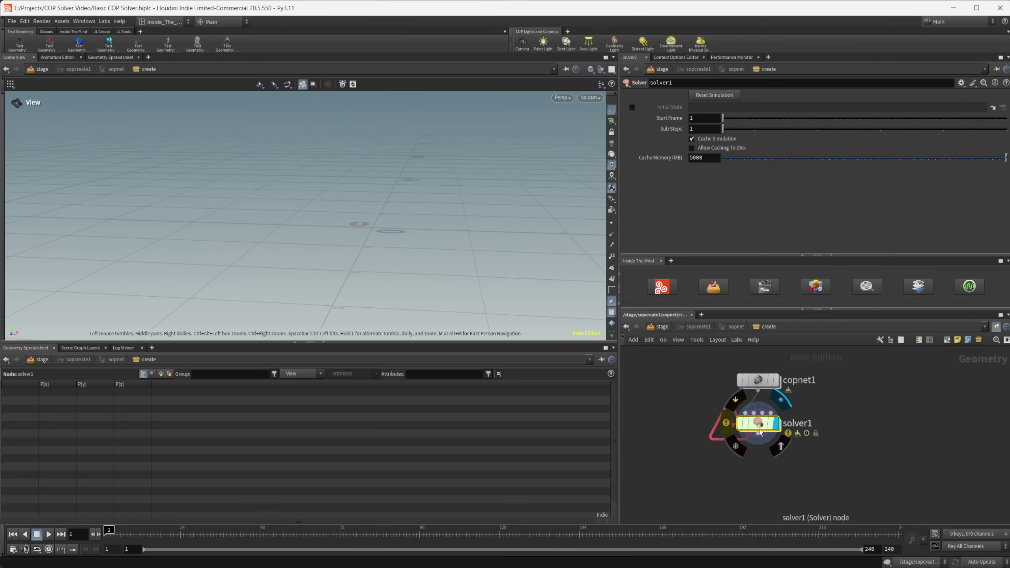
left_click(720, 96)
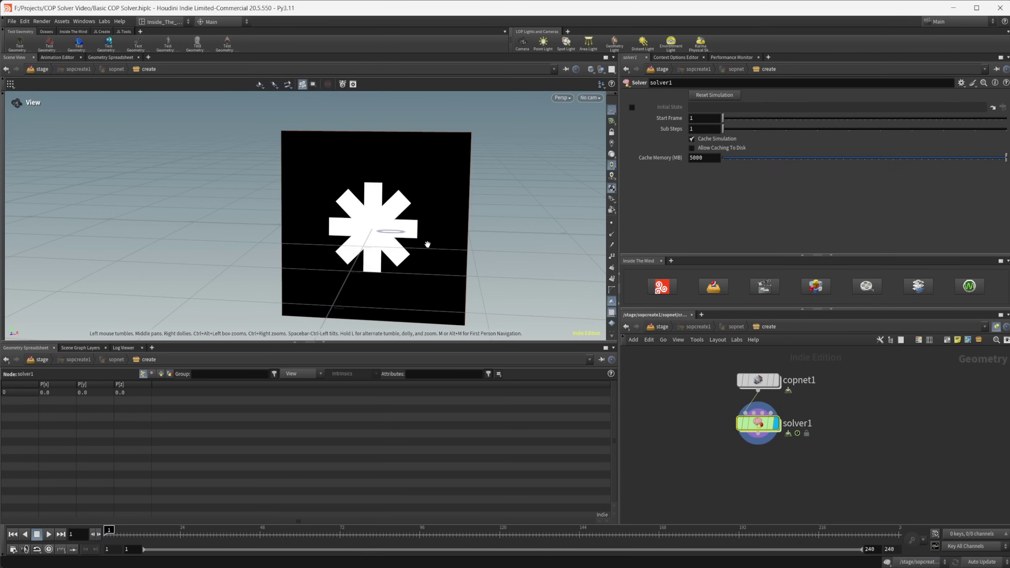
middle_click_drag(427, 246, 357, 236)
scroll(358, 235, "up", 2)
left_click_drag(358, 236, 392, 249)
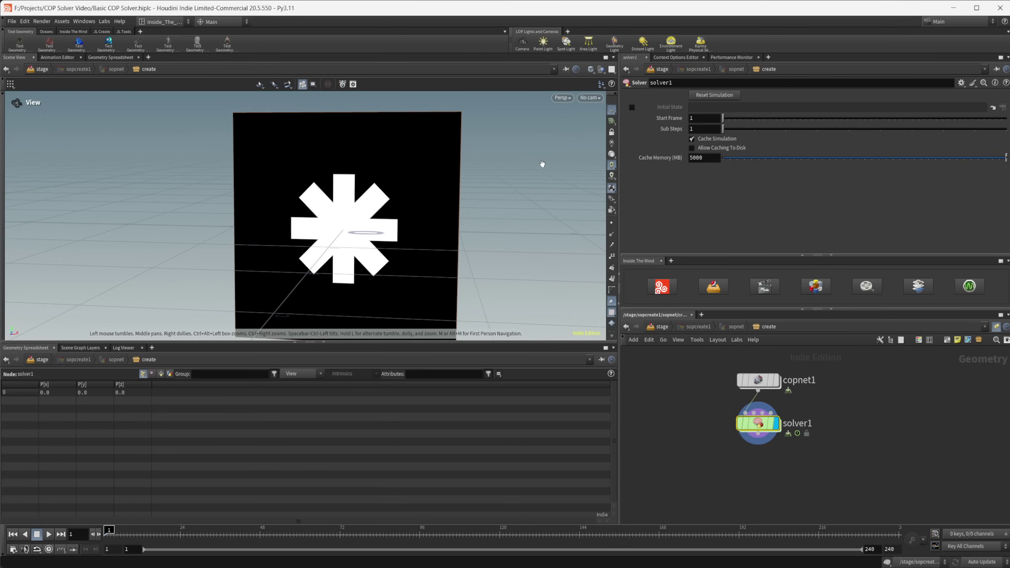
left_click(769, 58)
left_click(794, 82)
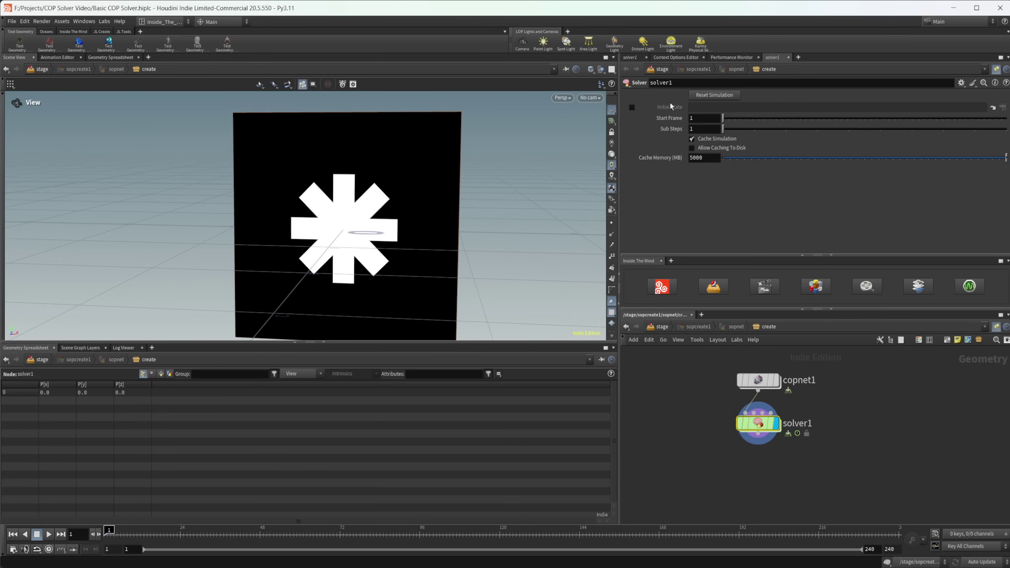
Go back into the COP network inside solver1, undoing the accidental distant light on the way
double_click(765, 414)
left_click(739, 440)
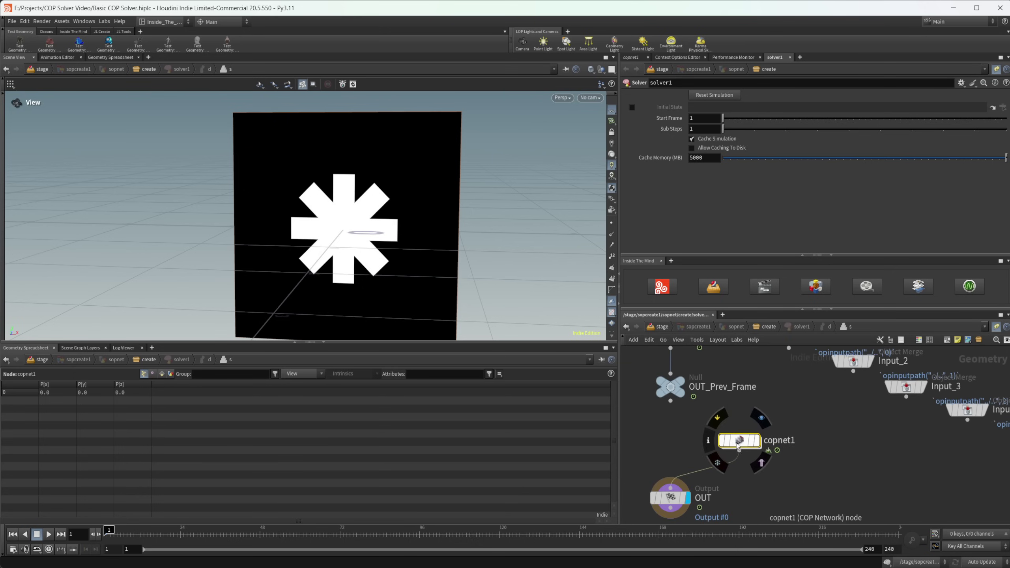
left_click(643, 42)
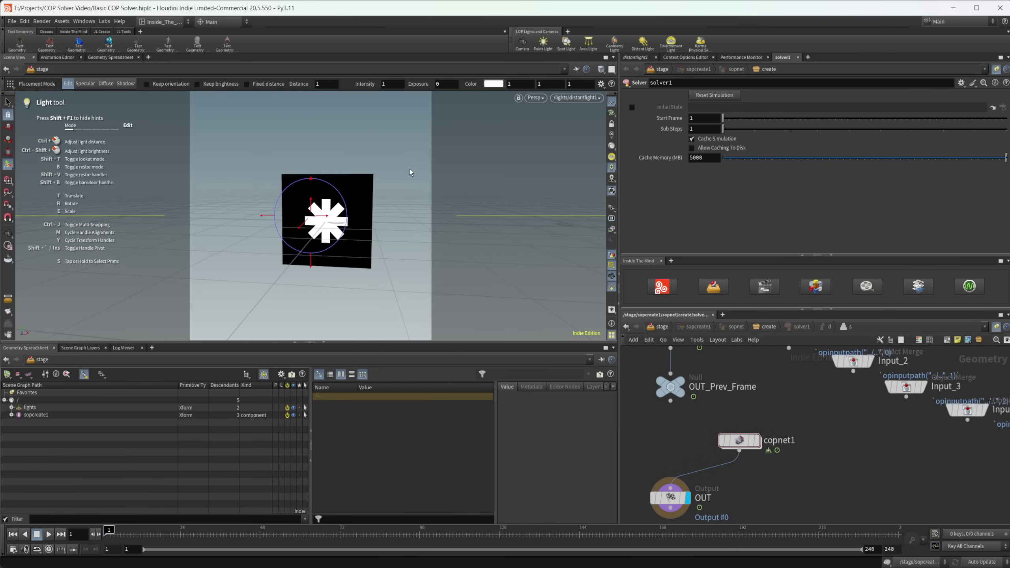
key("ctrl+z")
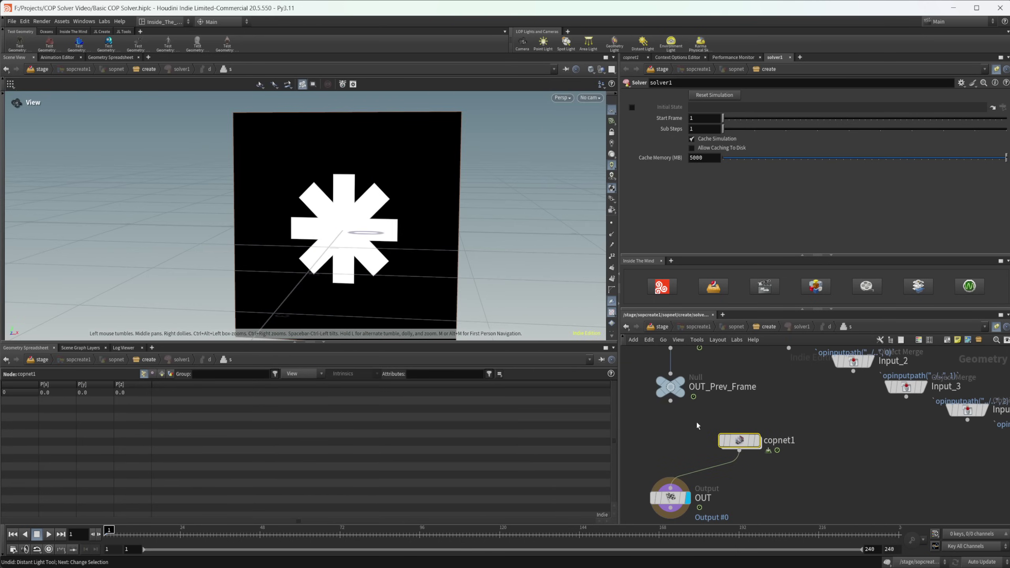
double_click(739, 440)
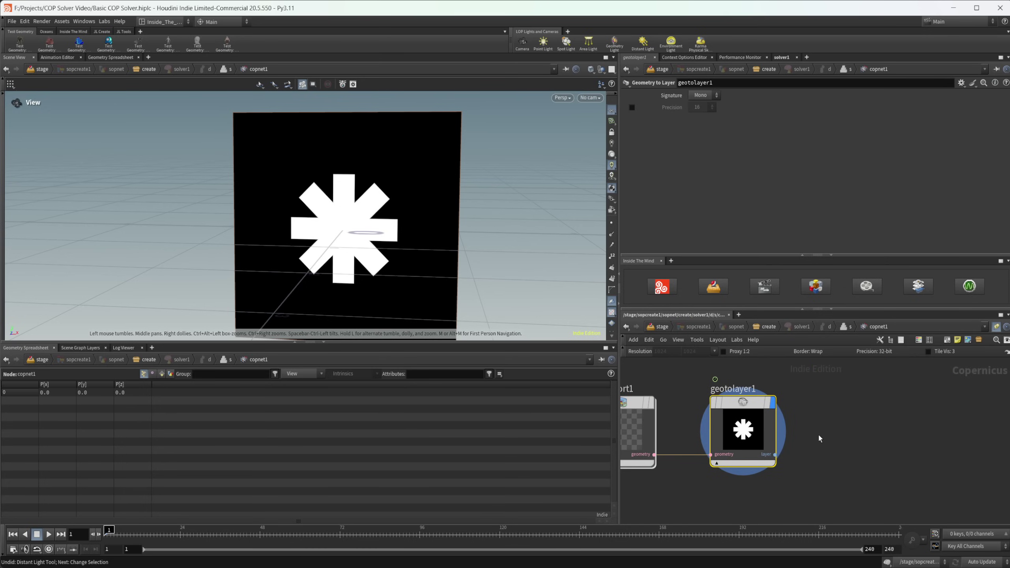
Add a Blur node, wire the Geometry to Layer output into its source and display the blur
key("Tab")
type("blur")
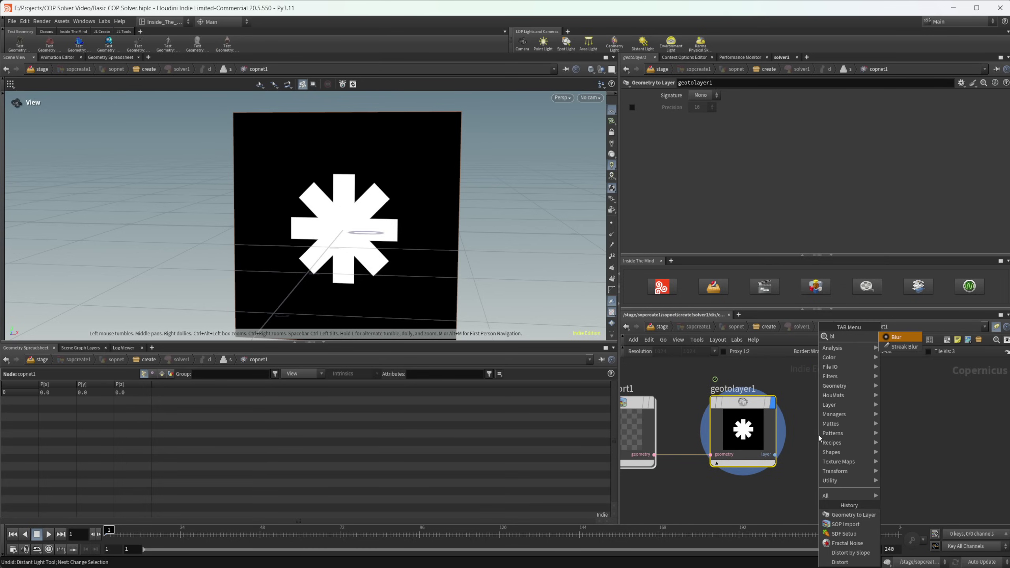
key("Return")
left_click(817, 433)
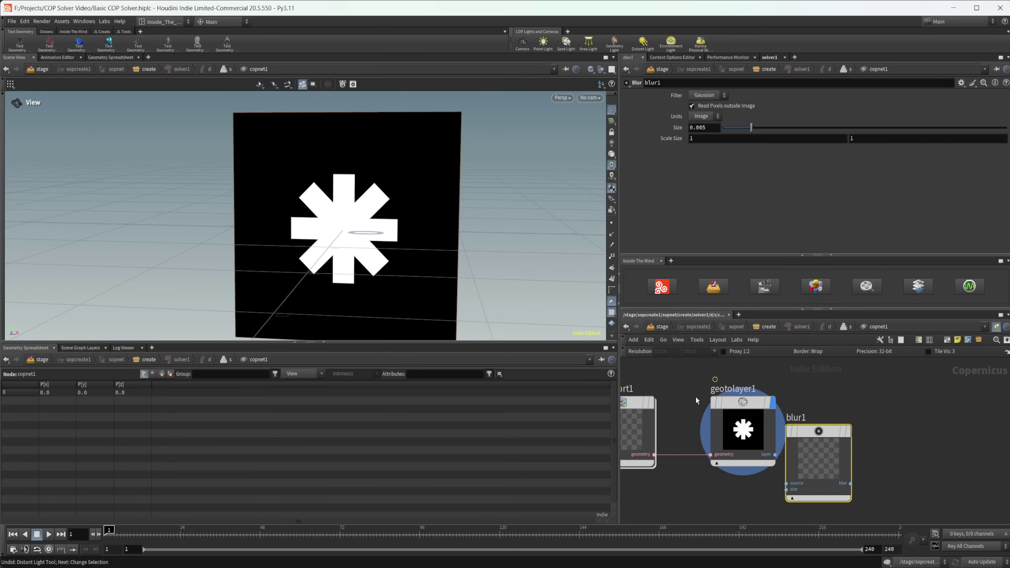
left_click_drag(808, 461, 864, 433)
left_click_drag(776, 455, 843, 455)
key("r")
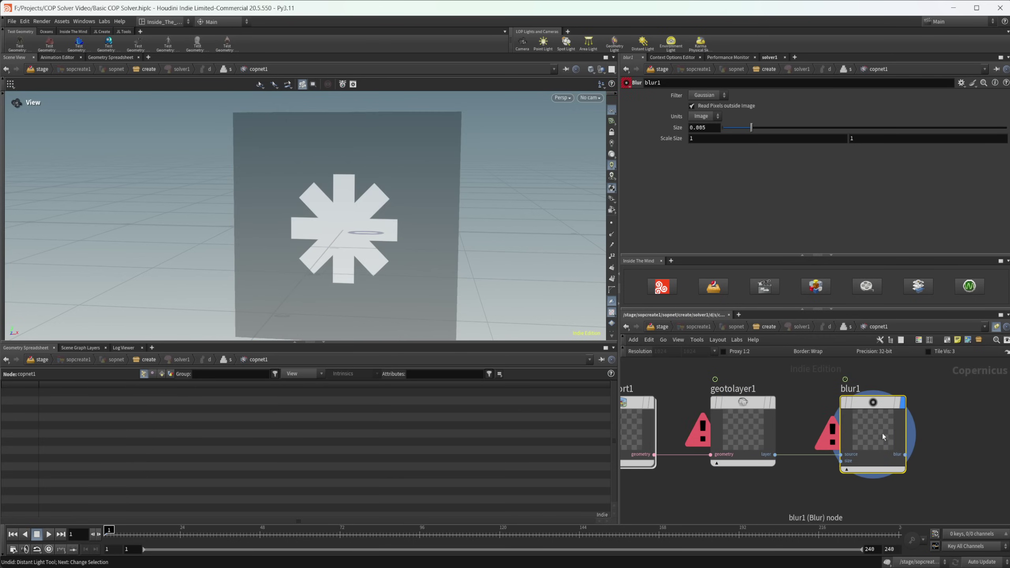
Reset solver1's simulation from its pinned parameters while staying inside the inner COP network
middle_click_drag(776, 408, 755, 409)
right_click_drag(460, 255, 420, 257)
middle_click_drag(421, 258, 405, 256)
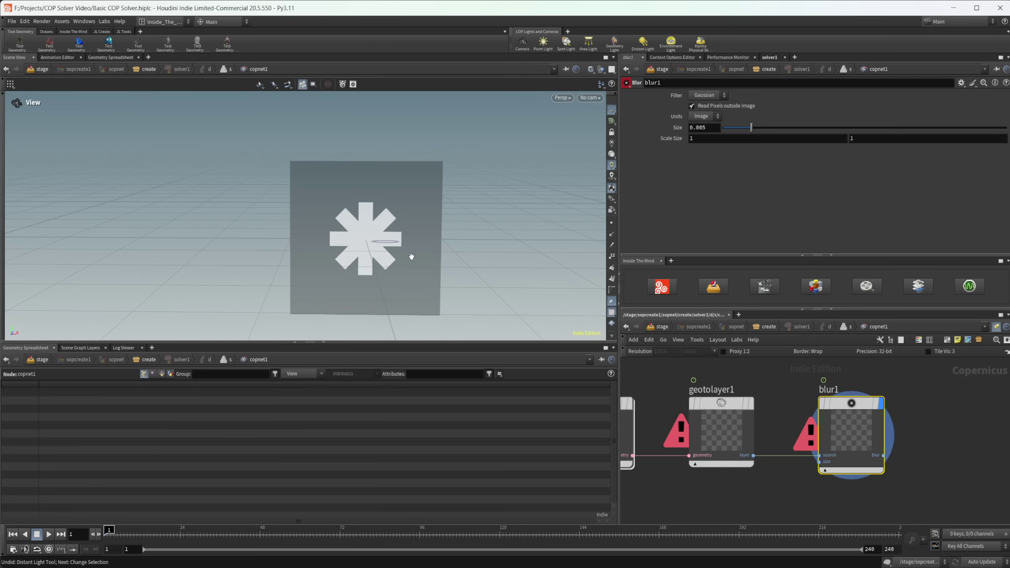
mouse_move(737, 424)
left_mouse_down()
mouse_move(741, 446)
mouse_move(728, 429)
left_mouse_up()
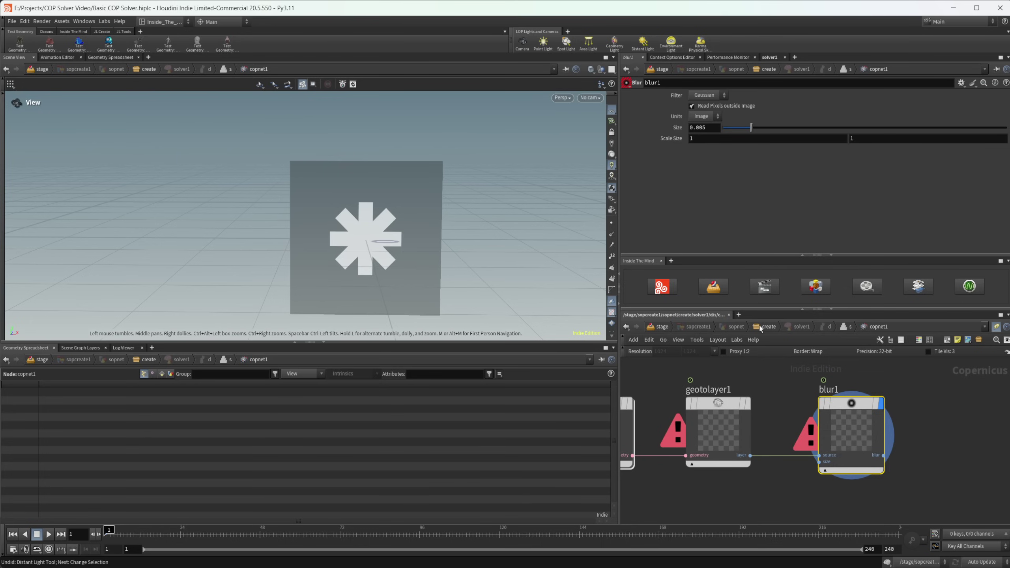
left_click(767, 57)
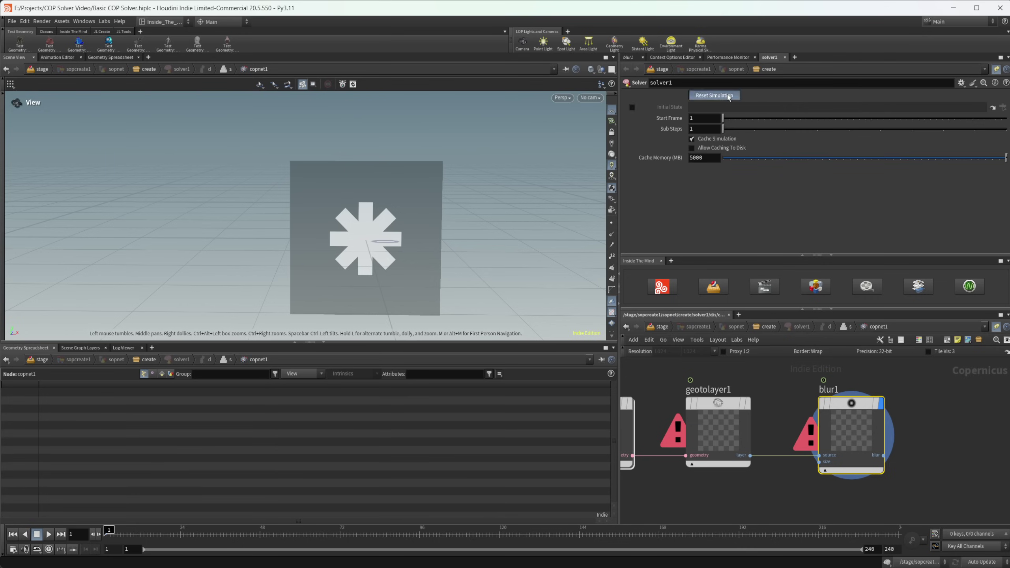
left_click(729, 96)
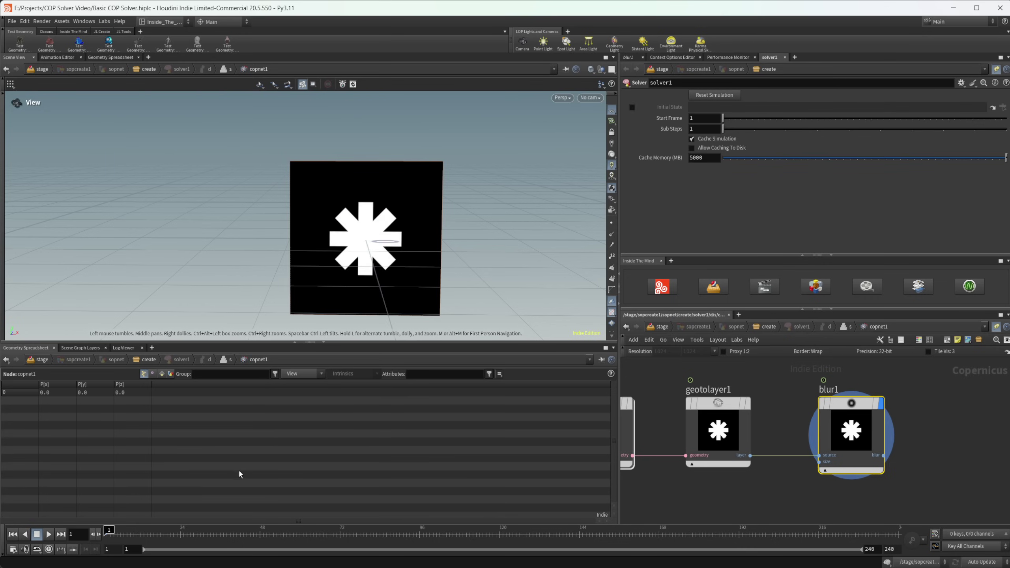
Play the timeline with the blur displayed inside the COP network, stop it and examine the asterisk's edges closely
left_click(48, 534)
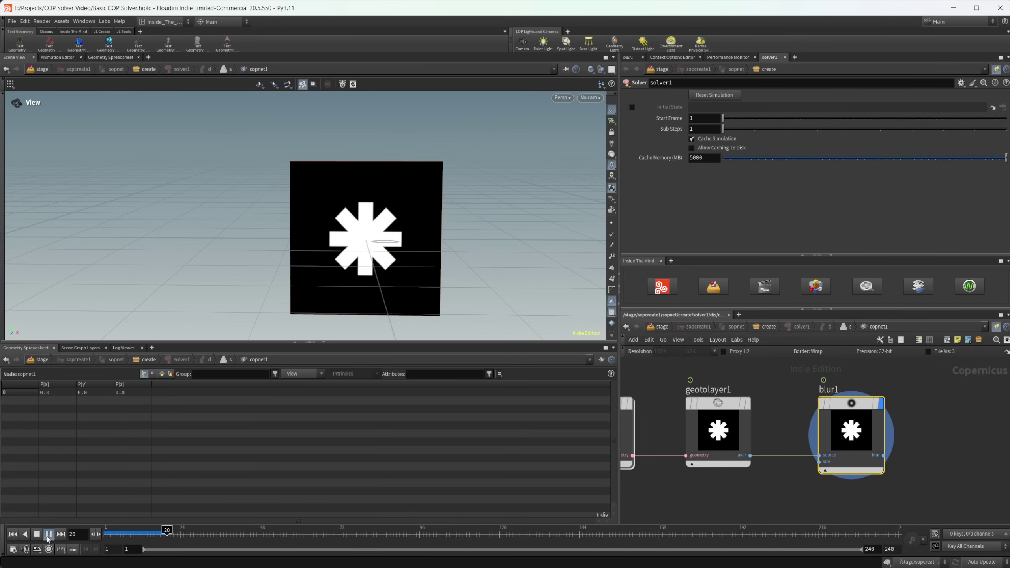
left_click(37, 536)
right_click_drag(365, 296, 467, 253)
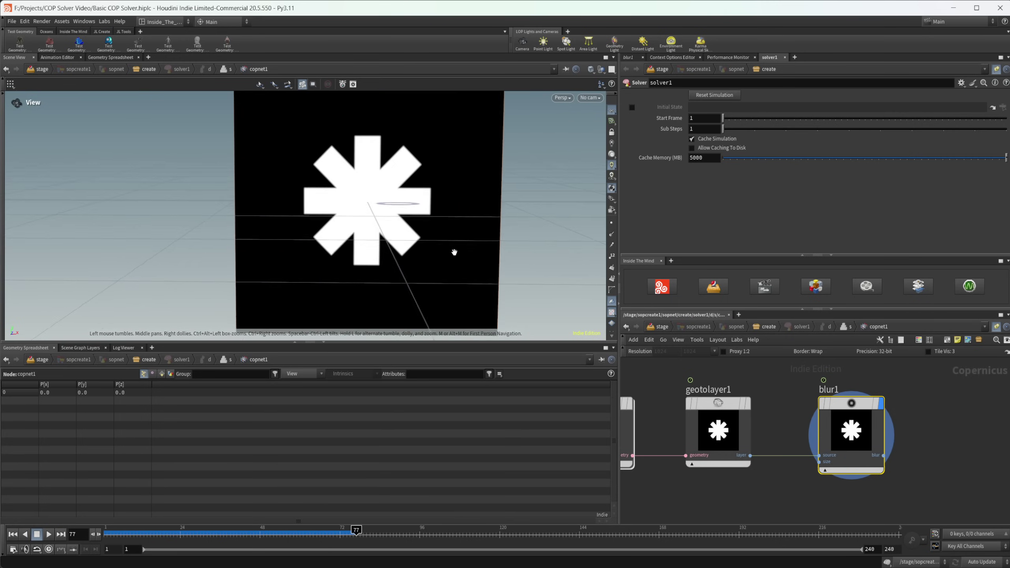
middle_click_drag(466, 253, 446, 282)
right_click_drag(364, 277, 417, 226)
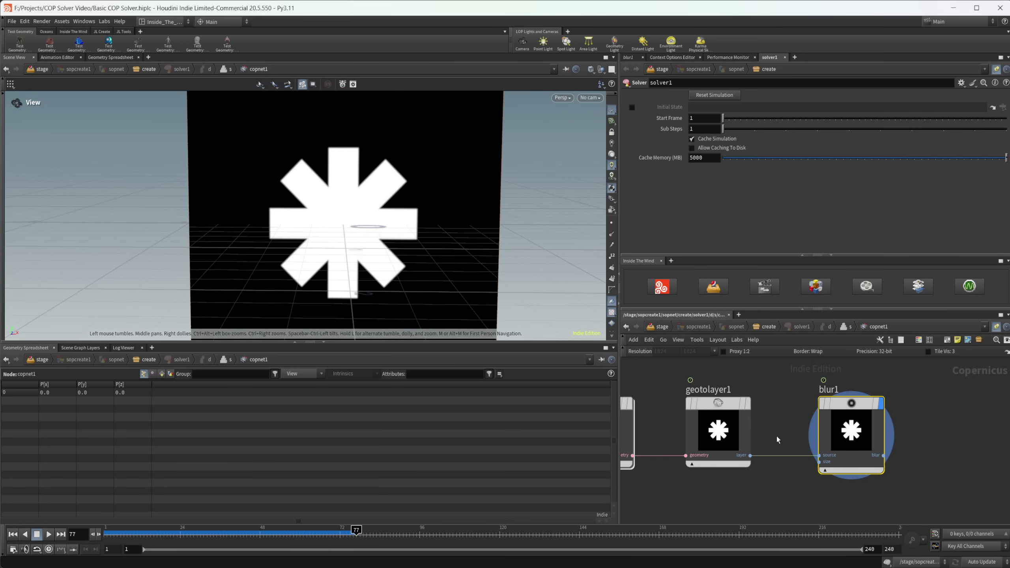
Return to the create network, reset solver1 at frame 1 and play the simulation, ending back at frame 1
left_click(772, 327)
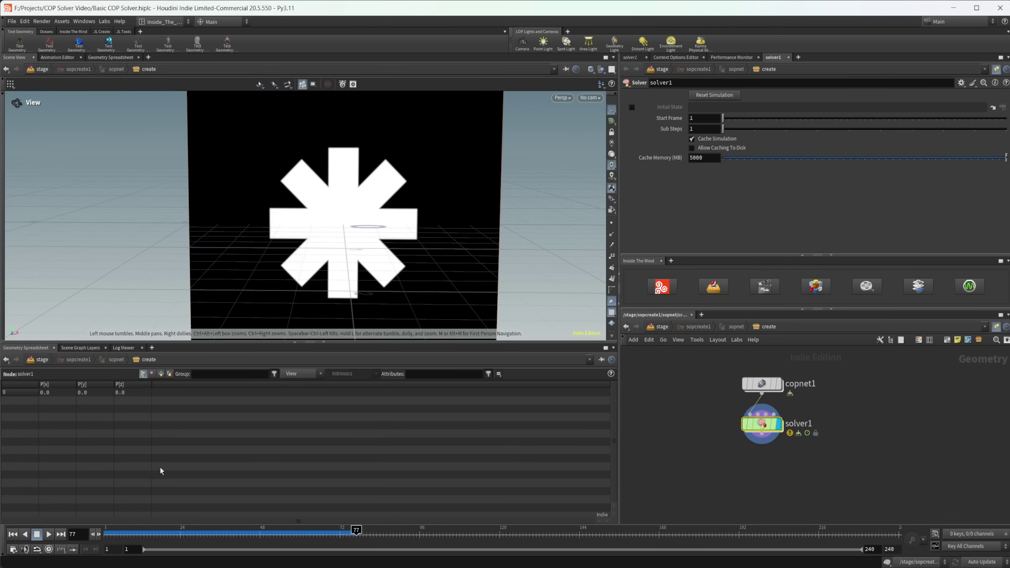
left_click(13, 534)
left_click(715, 95)
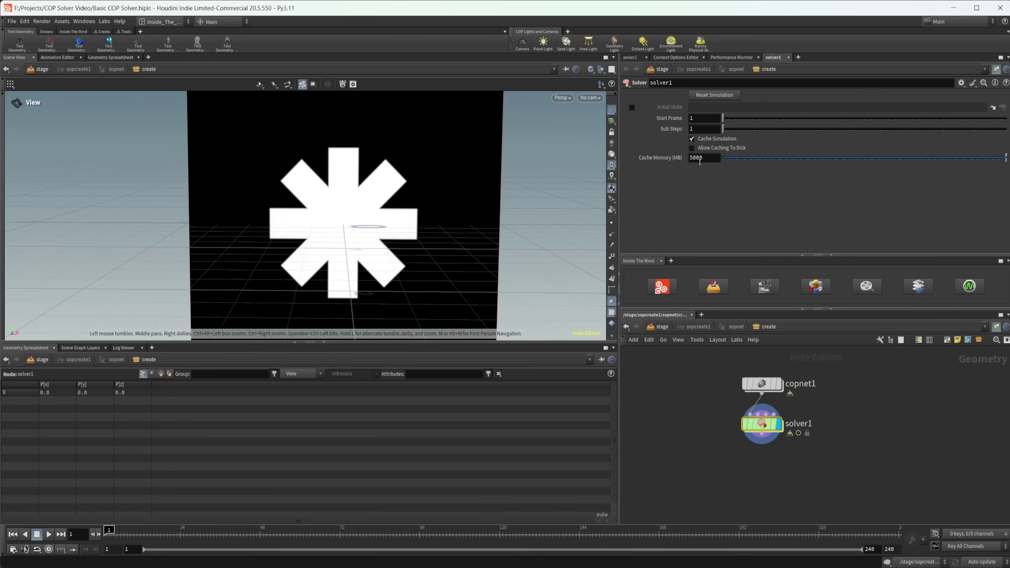
left_click(49, 533)
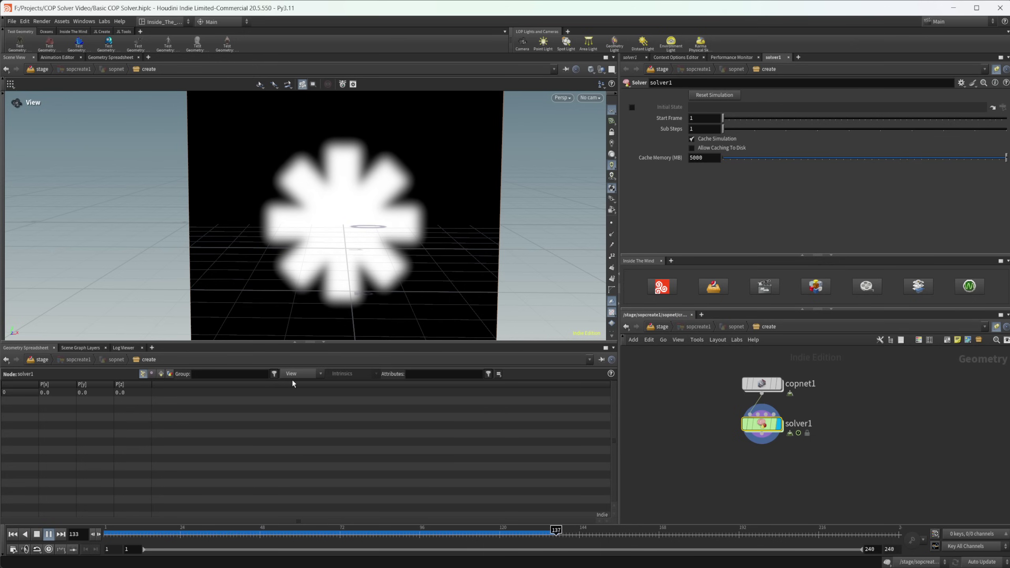
left_click(37, 535)
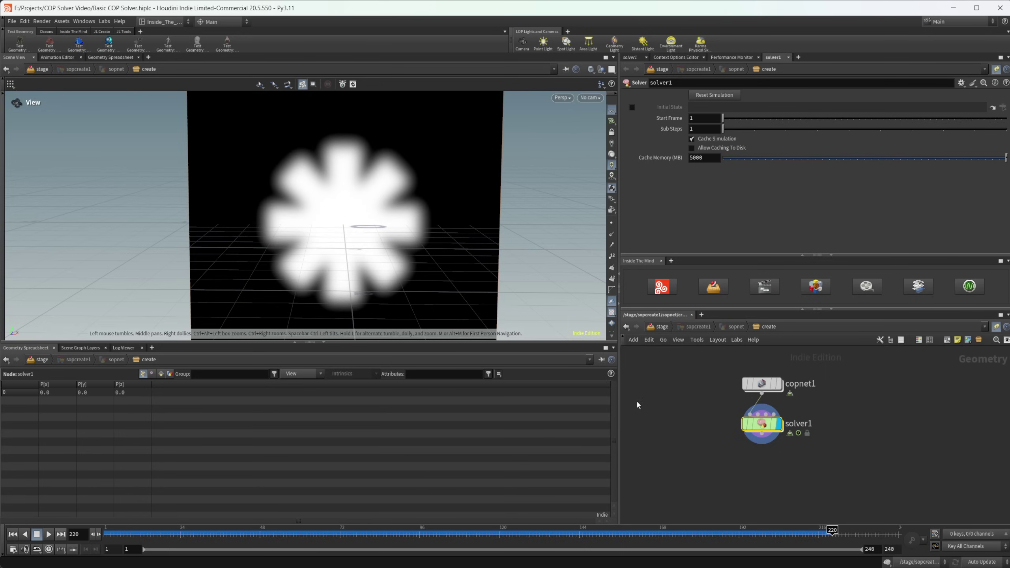
left_click(12, 534)
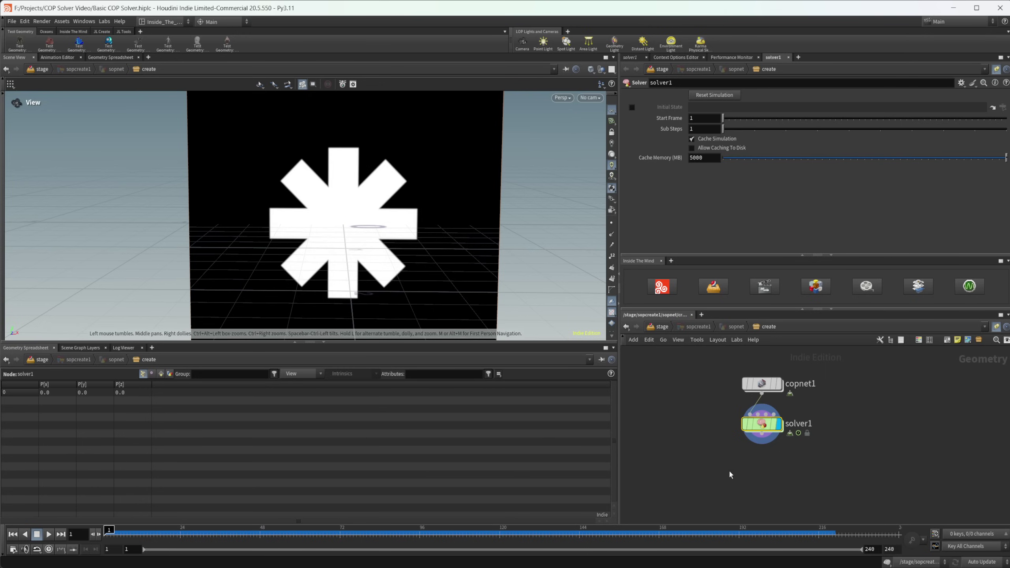
Go into the COP network inside solver1 and set the blur's size to 0.01434
double_click(761, 427)
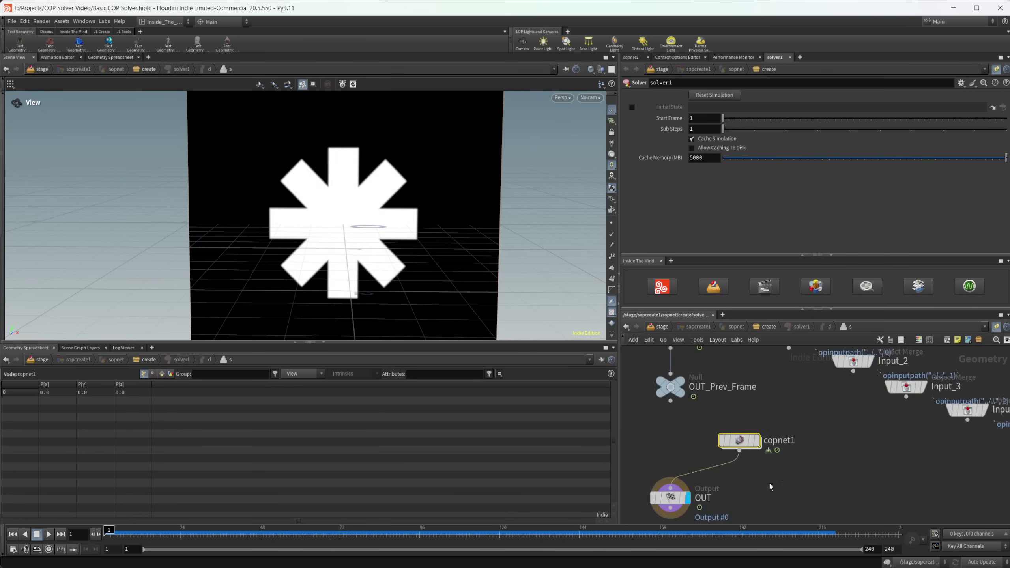
double_click(740, 440)
left_click(932, 456)
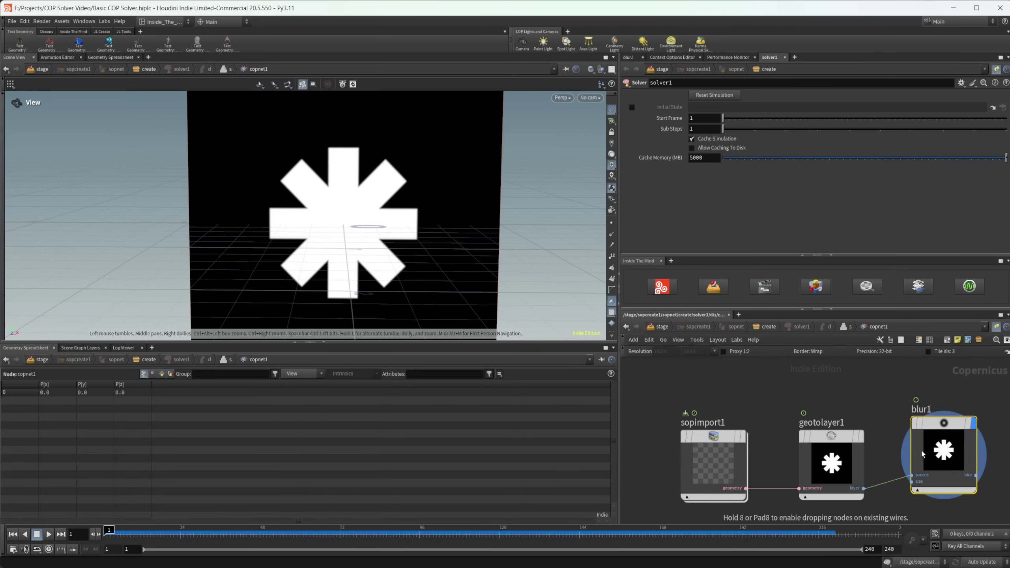
left_click(629, 58)
left_click_drag(763, 127, 807, 130)
Leave to the stage level, go back into solver1's network and inspect the nodes inside its copnet1
left_click(661, 329)
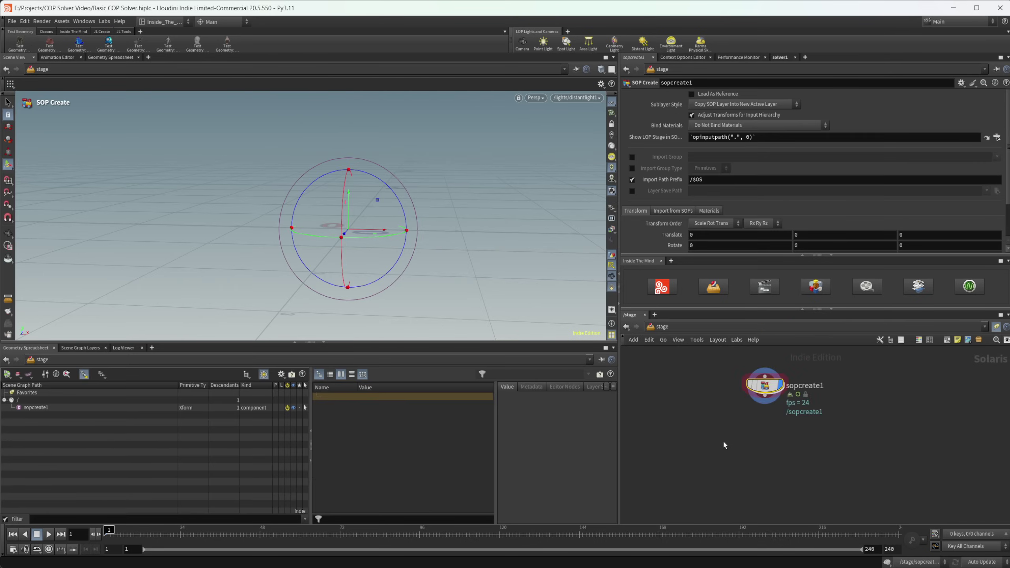
middle_click_drag(725, 362, 664, 384)
double_click(706, 411)
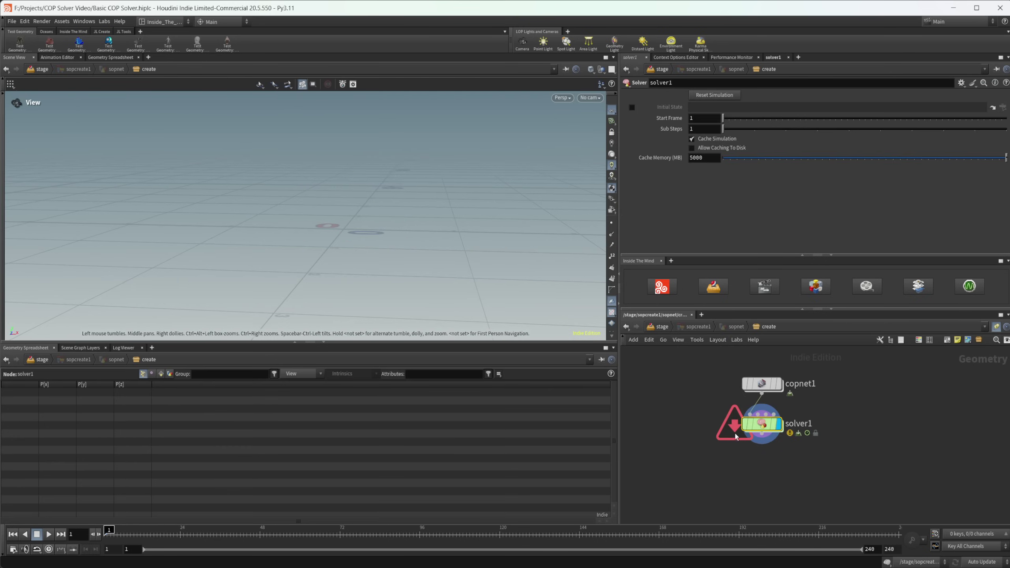
double_click(762, 424)
left_click_drag(437, 248, 413, 265)
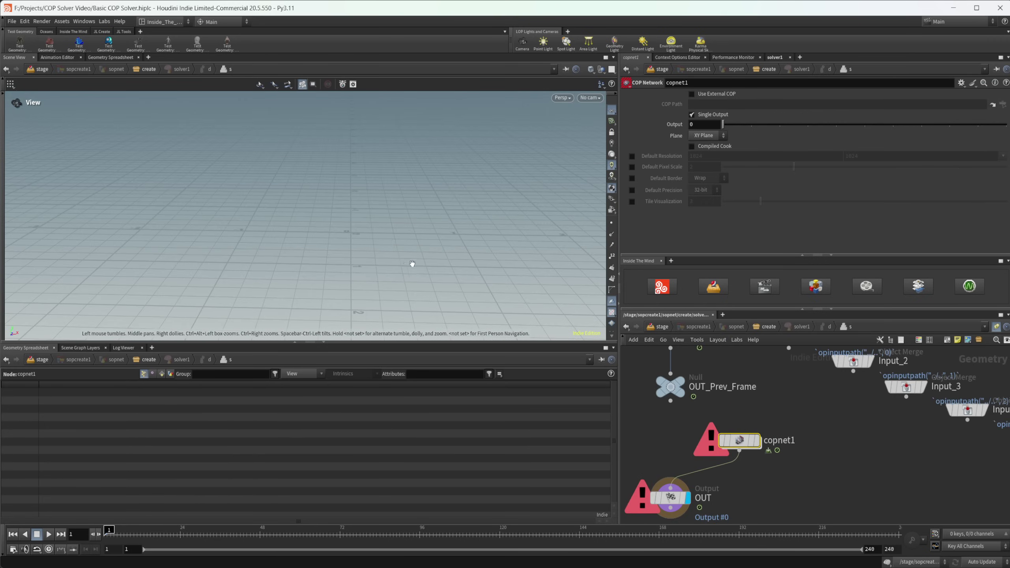
double_click(740, 440)
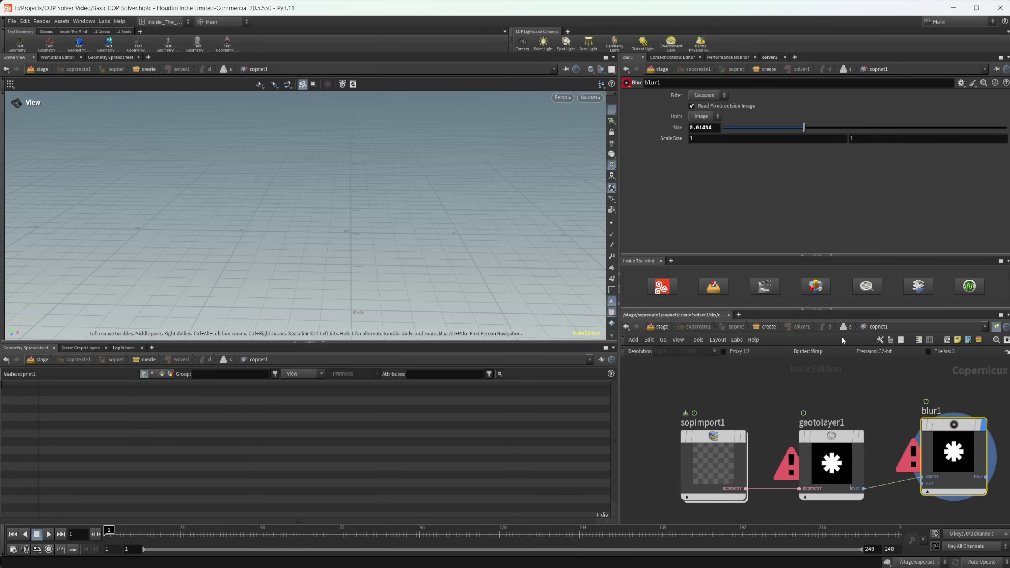
key("u")
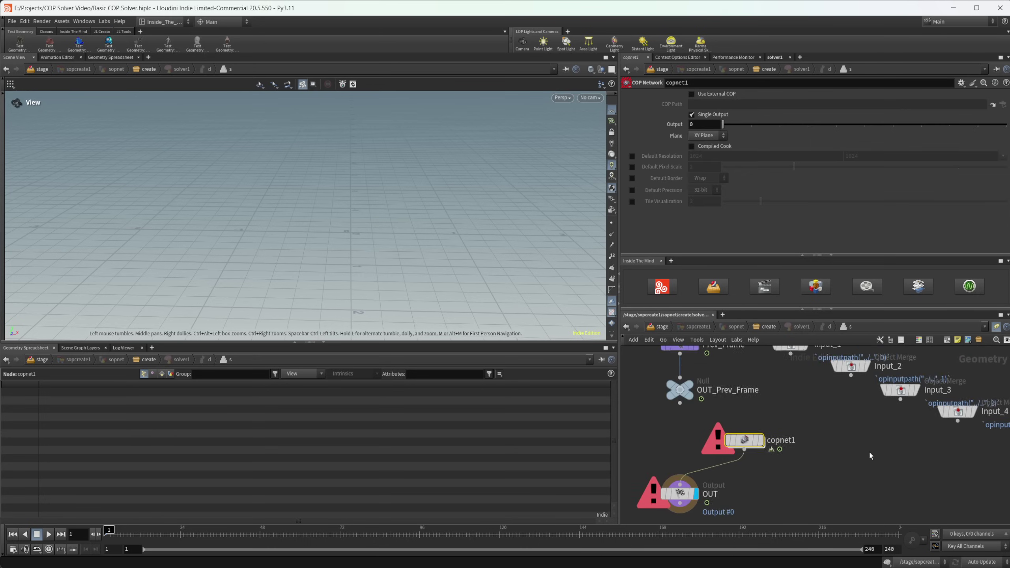
Add a Switch node above OUT in solver1's network and wire Input_1 into it
key("Tab")
type("switch")
key("Return")
left_click(759, 454)
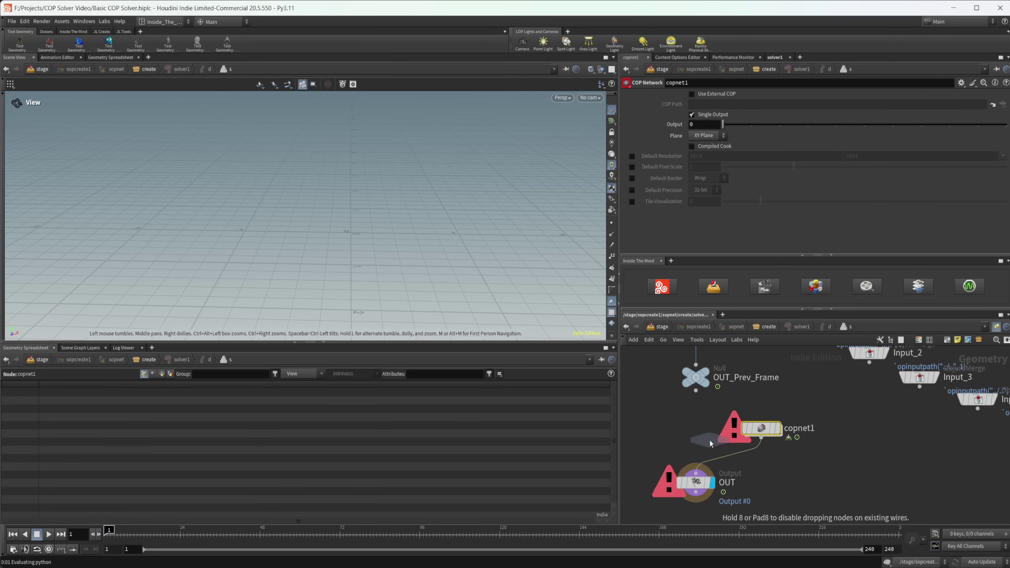
middle_click_drag(809, 346, 844, 403)
left_click(829, 384)
left_click(732, 473)
middle_click_drag(837, 474, 851, 419)
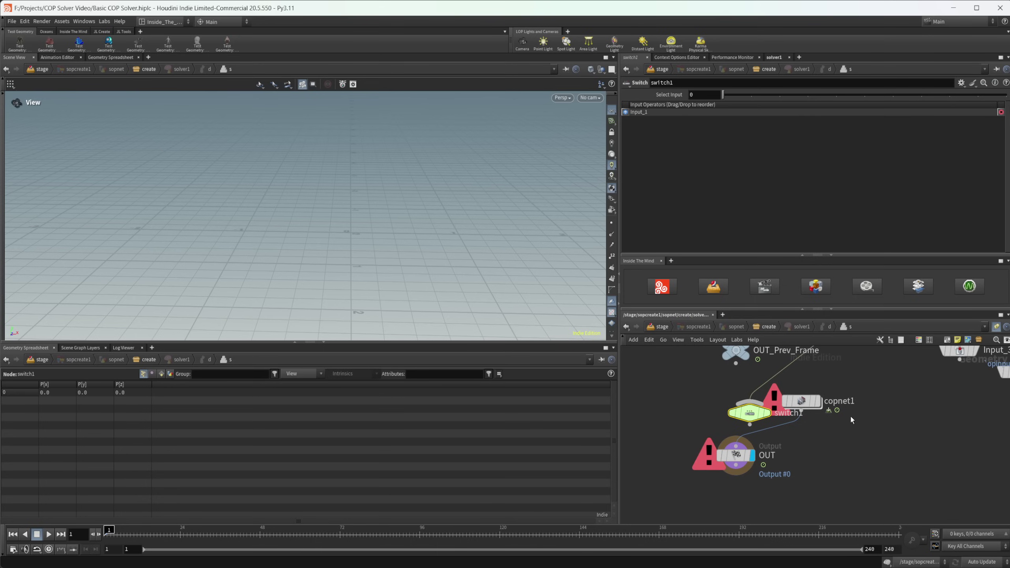
Feed copnet1 into the switch as the second input after Input_1, with the switch feeding OUT, and tidy the node layout
left_click_drag(784, 425, 762, 419)
middle_click_drag(808, 386, 780, 428)
left_click_drag(820, 355, 752, 449)
left_click_drag(664, 116, 660, 150)
left_click_drag(773, 442, 805, 435)
left_click_drag(735, 465, 713, 465)
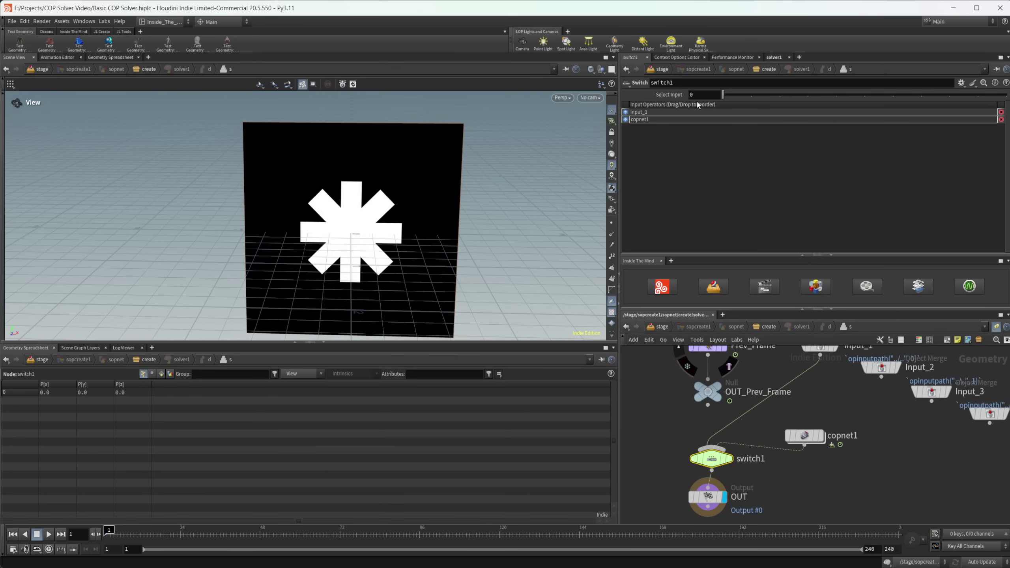
Set the switch's Select Input expression to $FF>1 and check it by stepping to frame 2 and back
left_click_drag(680, 99, 679, 100)
type("$FF")
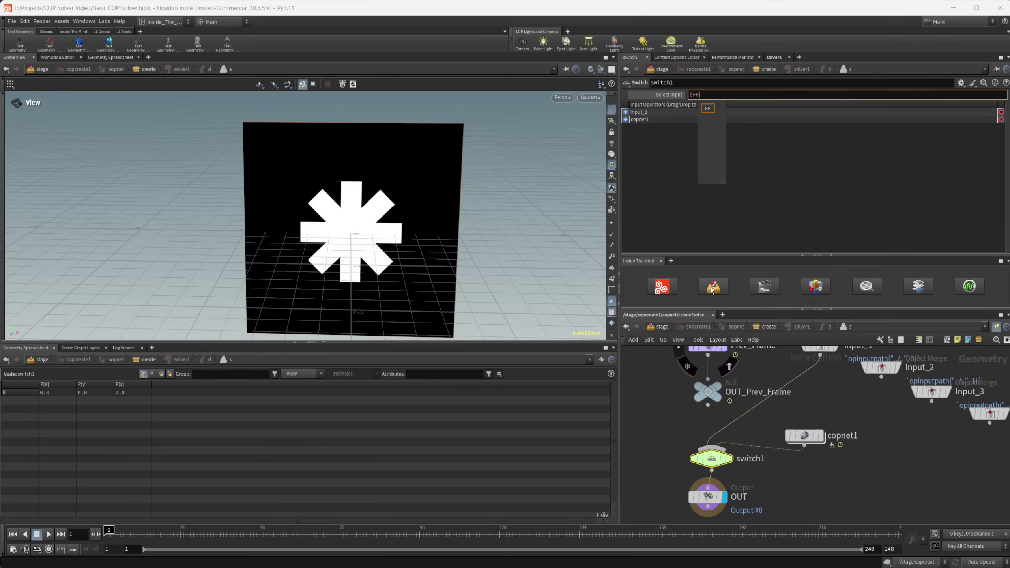
type(">1")
key("Return")
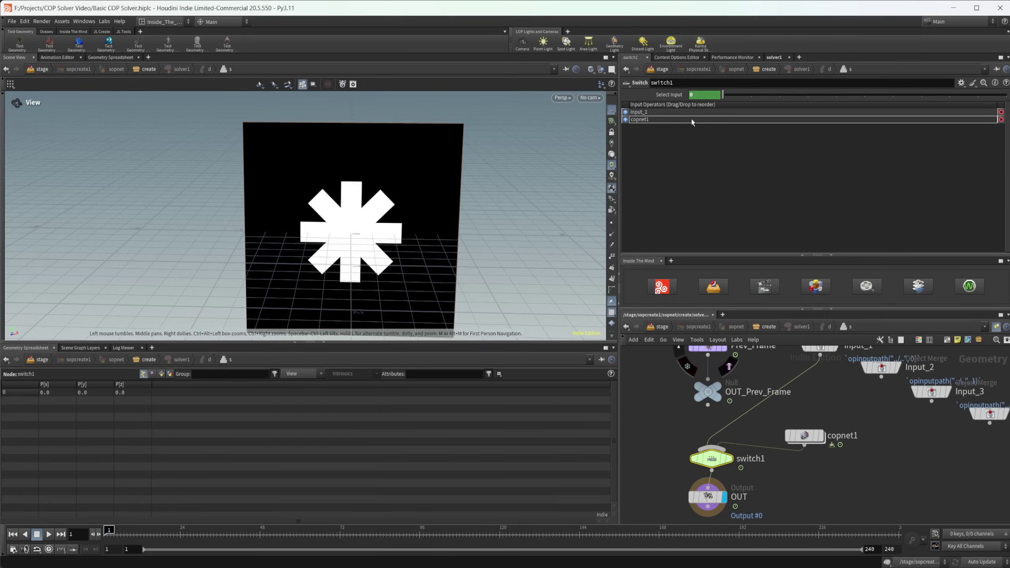
left_click(99, 536)
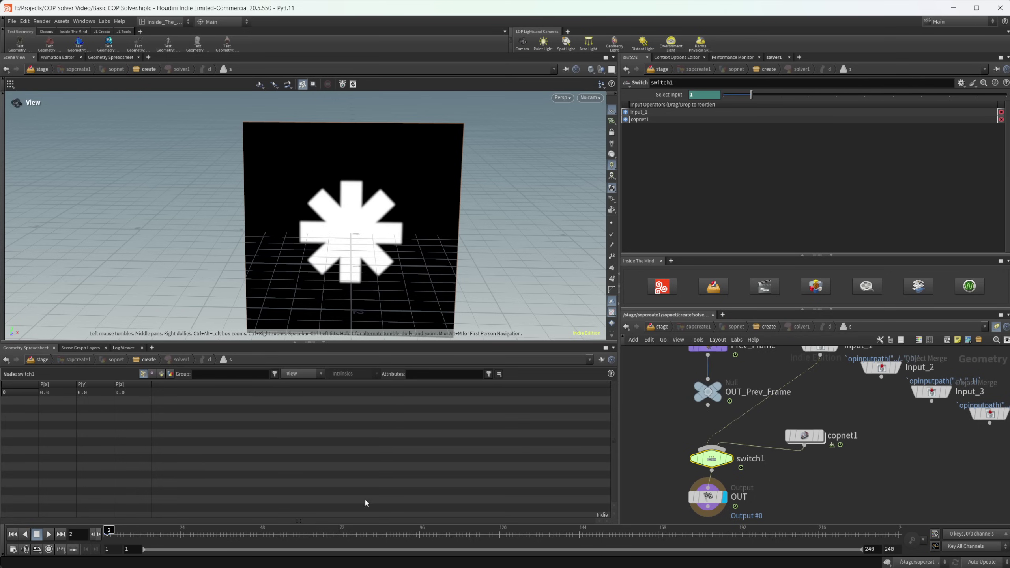
left_click(93, 536)
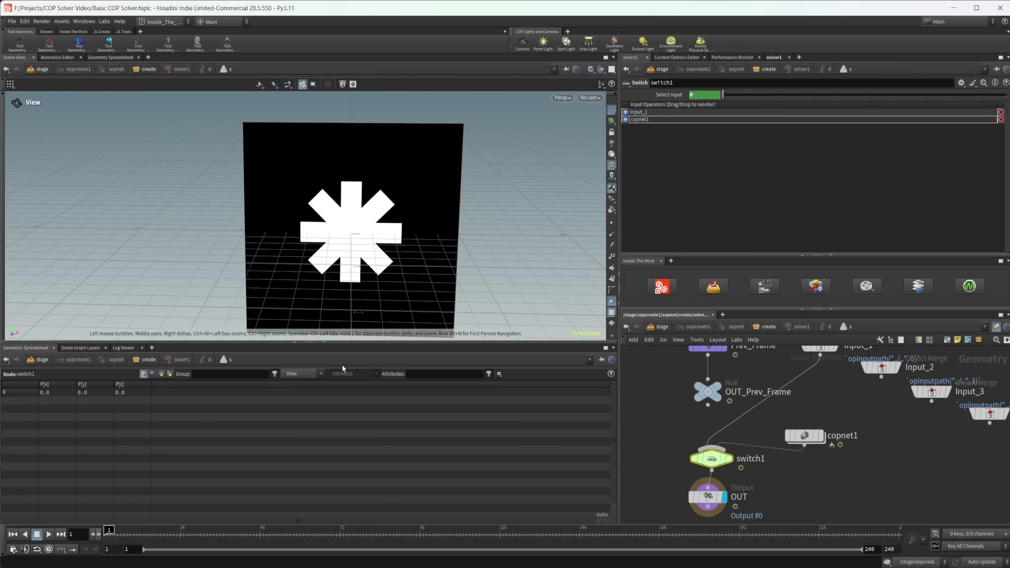
Open copnet1 inside the solver and set the blur's size to 0.02027
double_click(807, 438)
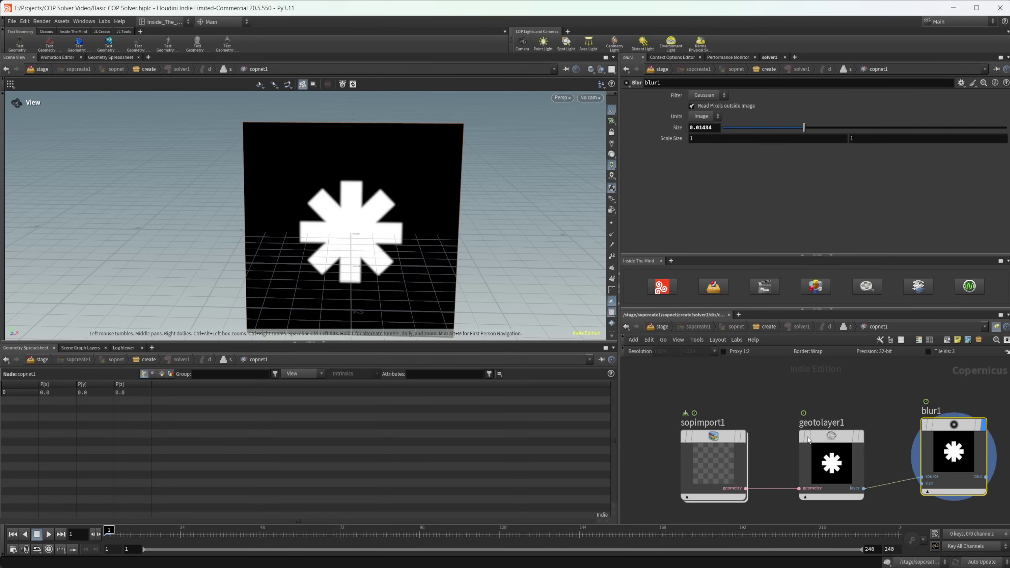
left_click_drag(804, 128, 888, 131)
scroll(374, 217, "up", 3)
left_click_drag(374, 217, 344, 227)
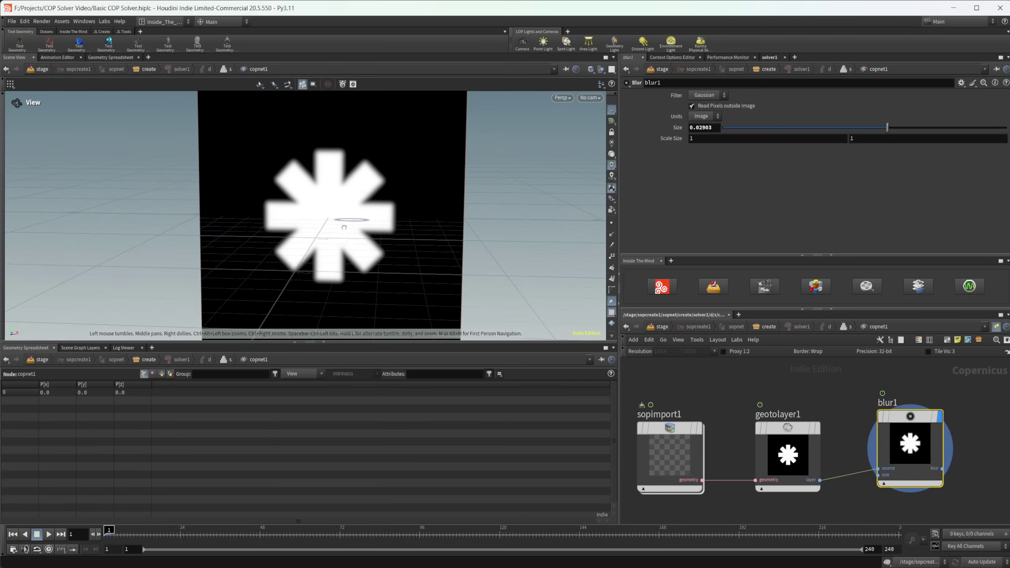
left_click_drag(850, 128, 839, 132)
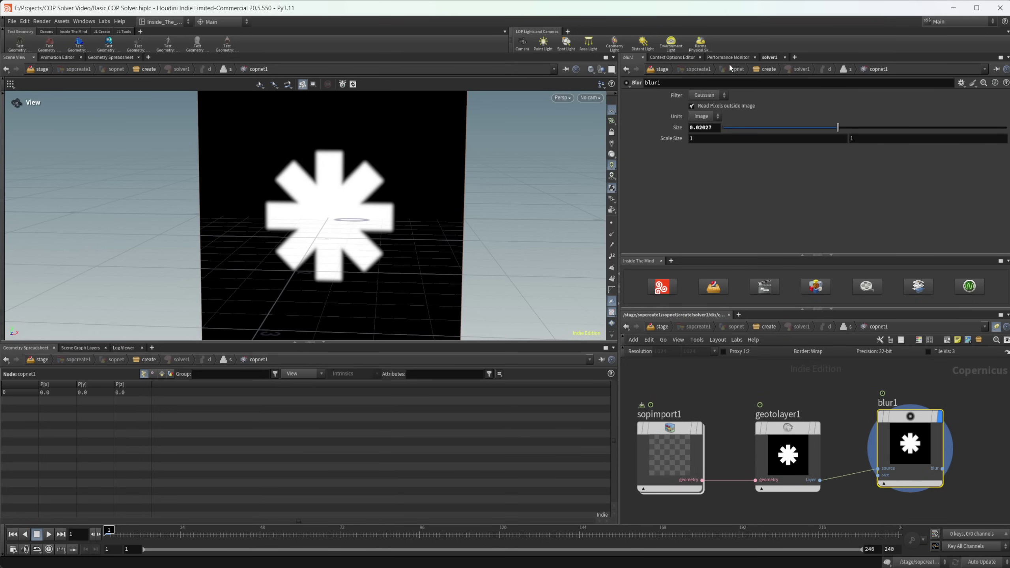
Show solver1's parameters and play the timeline from frame 1, stopping it after a short run
left_click(769, 57)
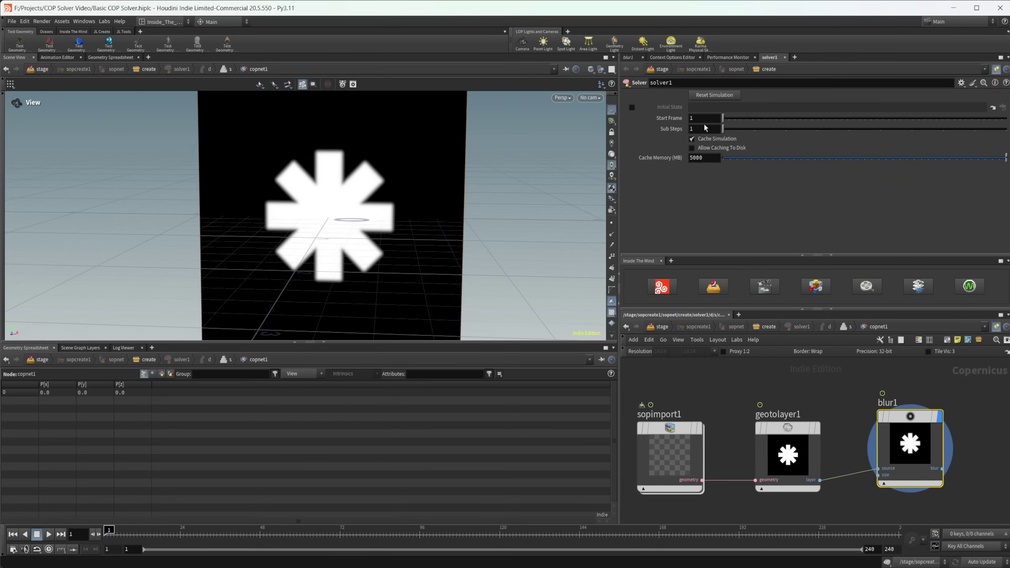
left_click(50, 535)
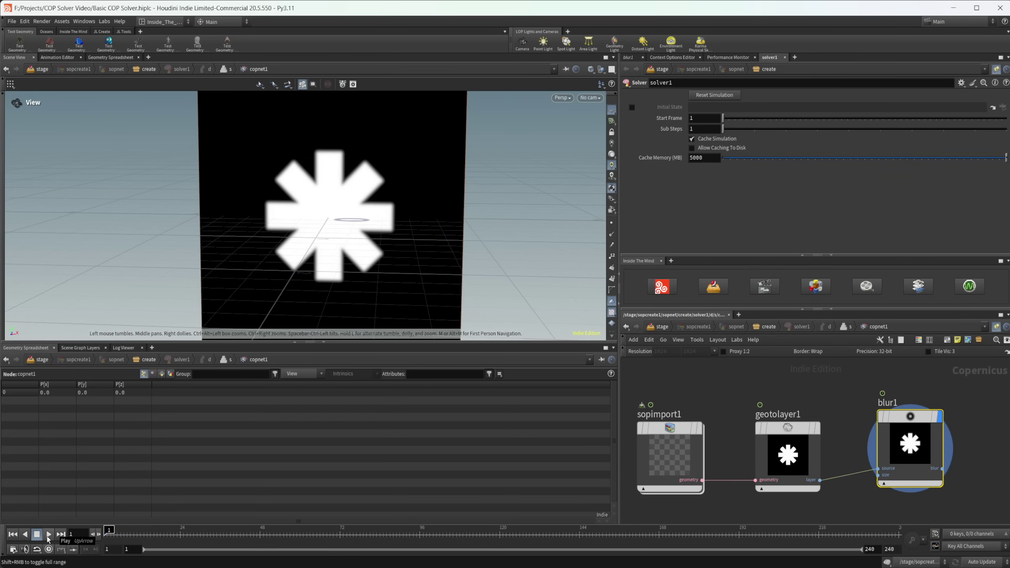
left_click(38, 535)
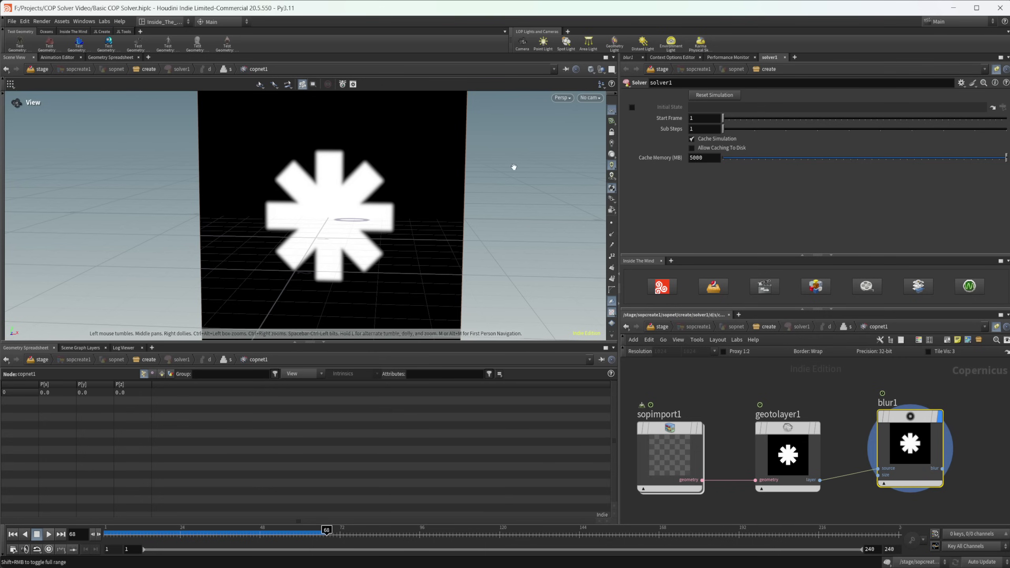
Return to the create network and reset solver1's simulation at frame 1
left_click(637, 69)
left_click(768, 329)
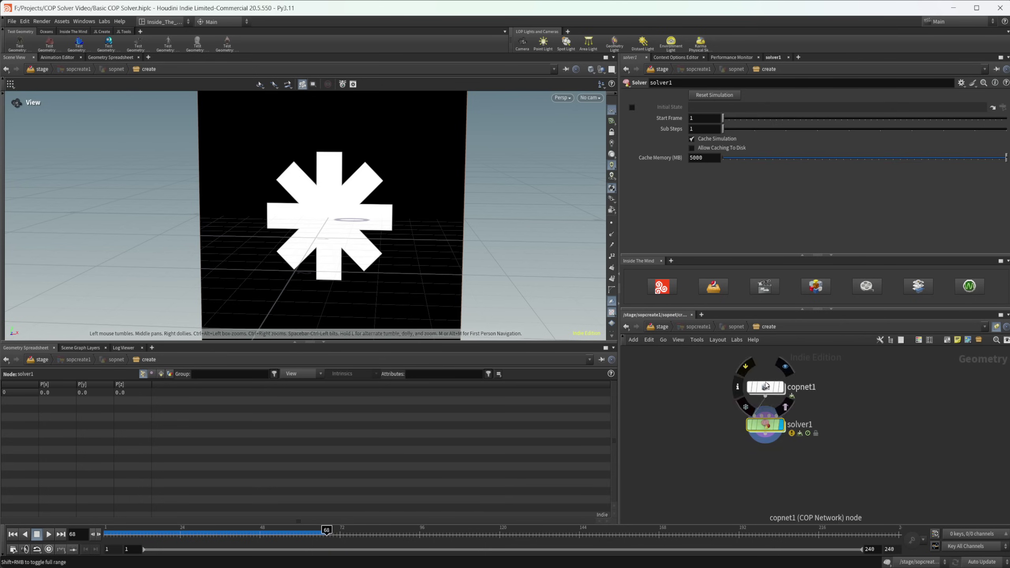
left_click(13, 534)
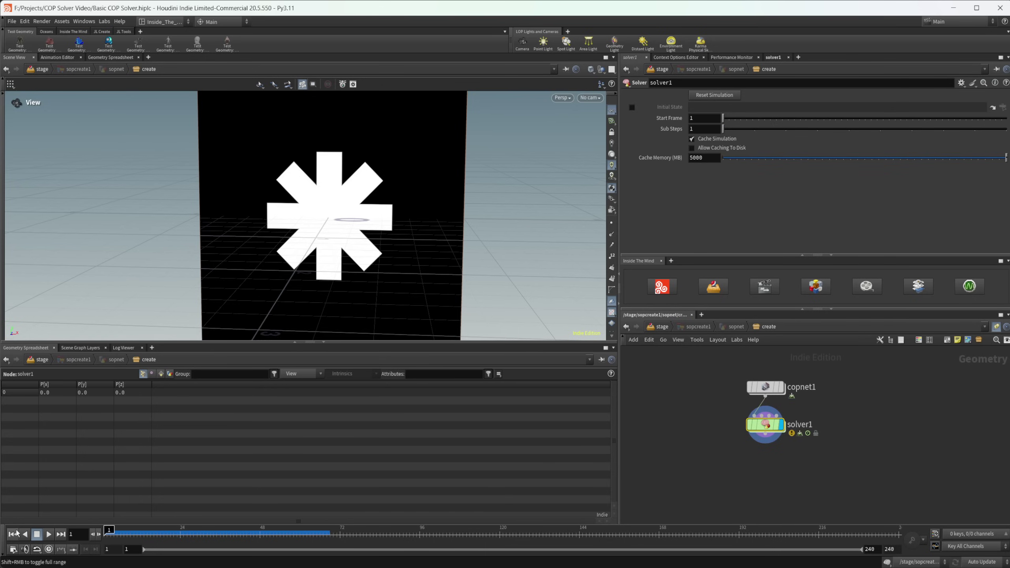
left_click(726, 96)
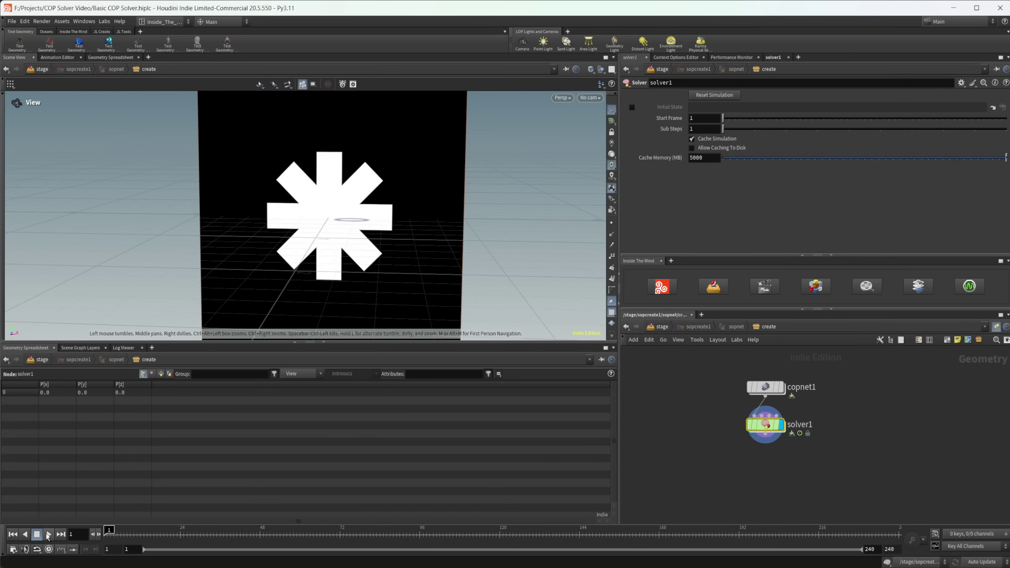
Play the blur simulation from frame 1 for a short run and open copnet1 inside solver1 back at frame 1
left_click(48, 535)
left_click(37, 534)
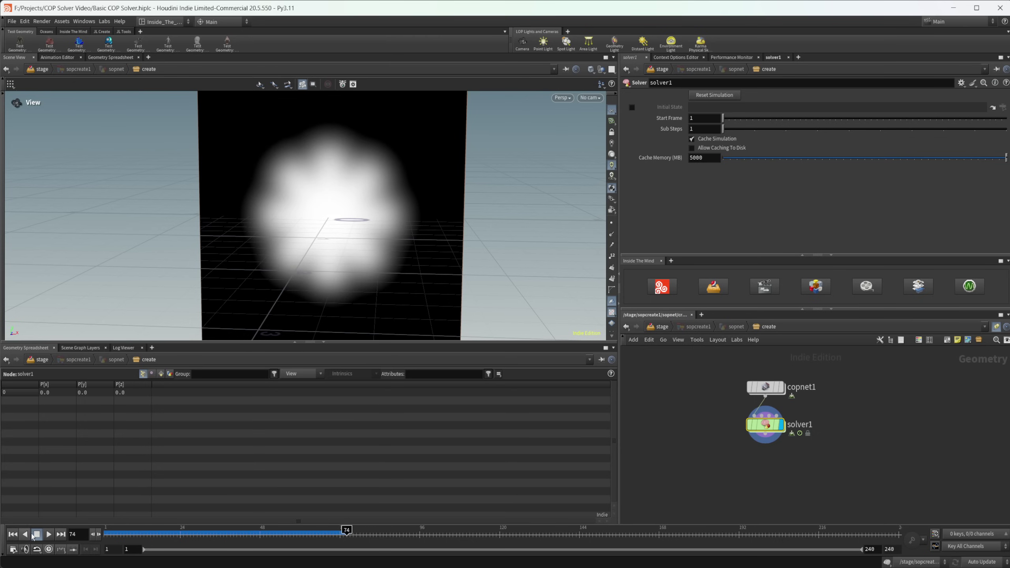
double_click(766, 428)
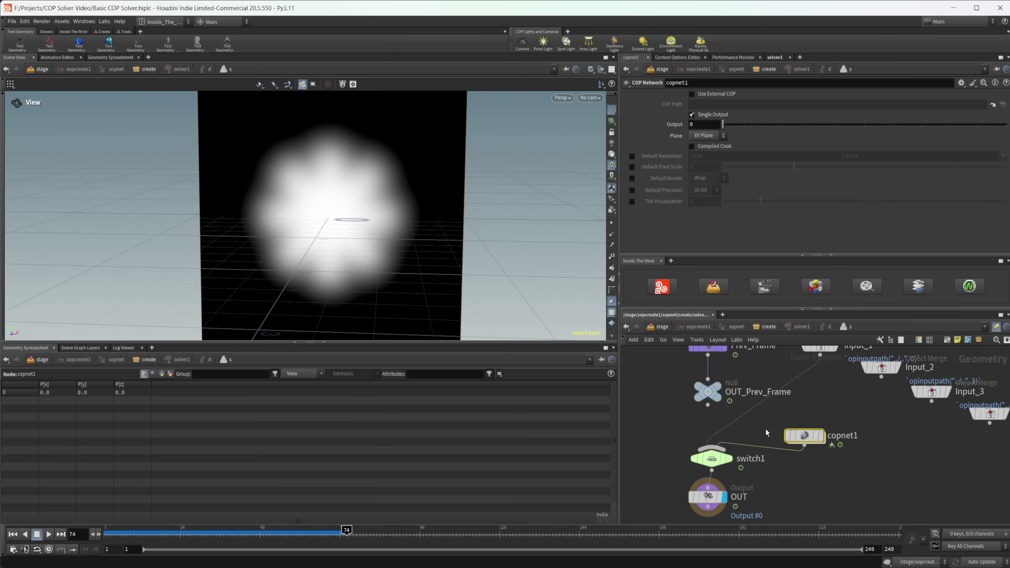
left_click(12, 535)
double_click(796, 436)
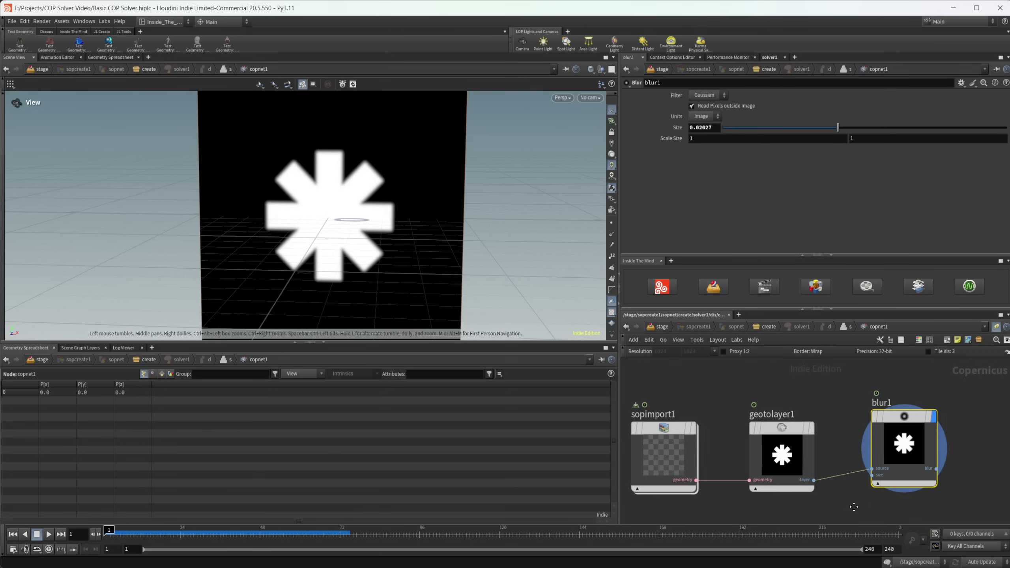
Add a Distort by Slope setup, feed geotolayer1's layer into the distort node's source and display the distort
middle_click_drag(873, 507, 782, 497)
key("Tab")
type("dis")
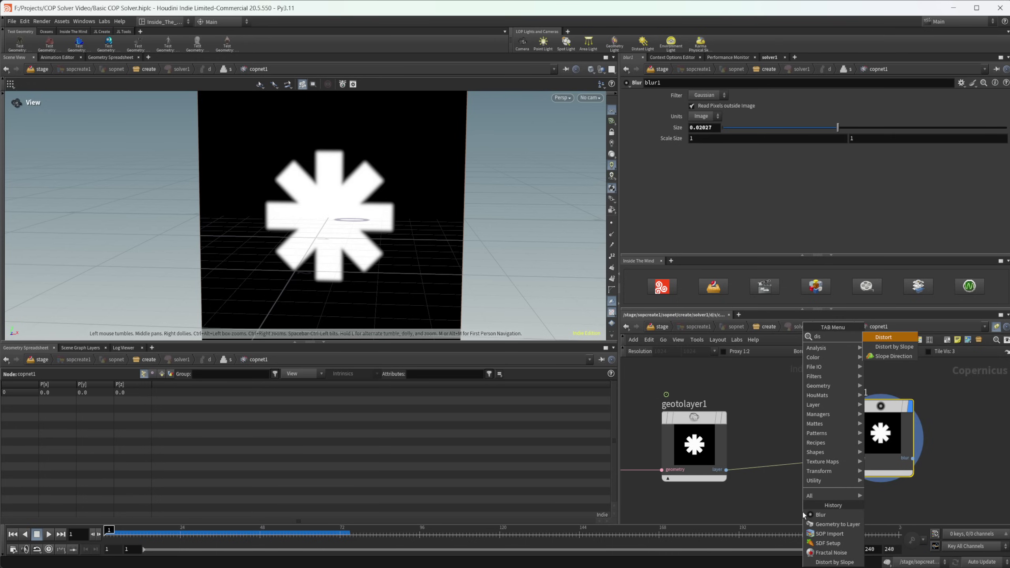
key("Return")
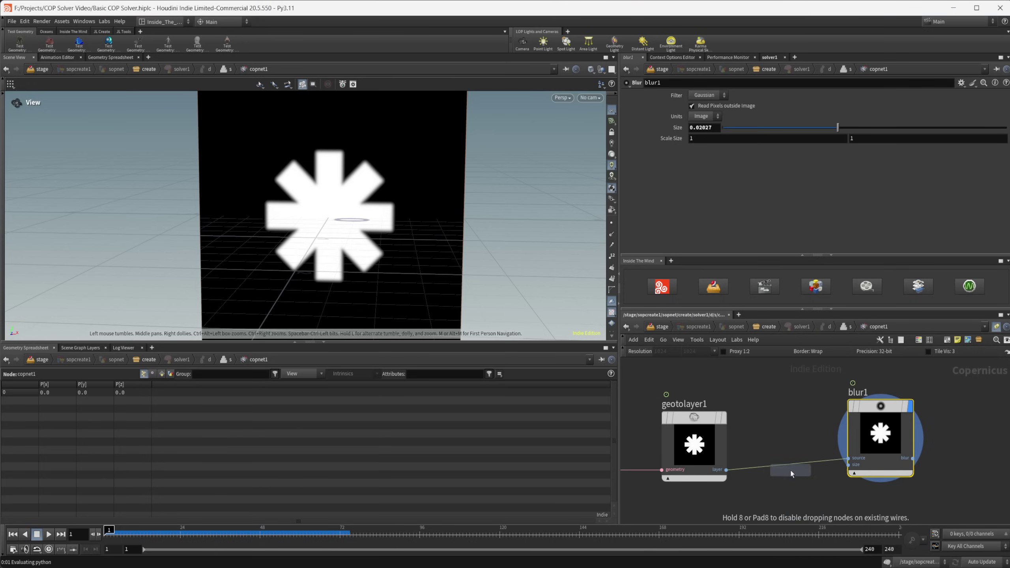
left_click(807, 486)
left_click_drag(808, 486, 808, 455)
left_click_drag(726, 470, 758, 491)
middle_click_drag(834, 500, 947, 418)
key("r")
left_click(798, 472)
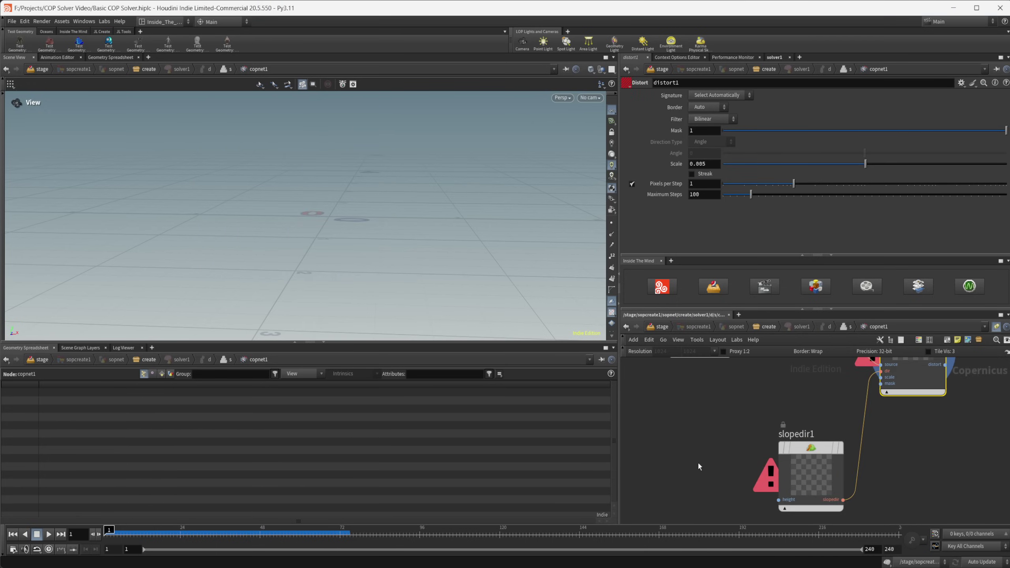
Add a Fractal Noise node beside the slope direction node and connect its noise output to the height input
key("Tab")
type("fra")
key("Return")
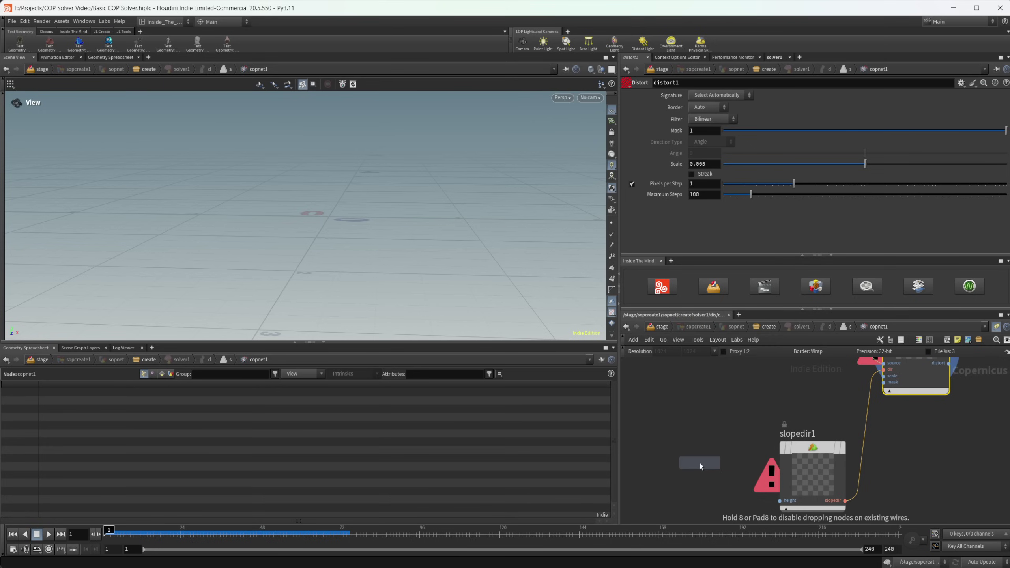
left_click(739, 507)
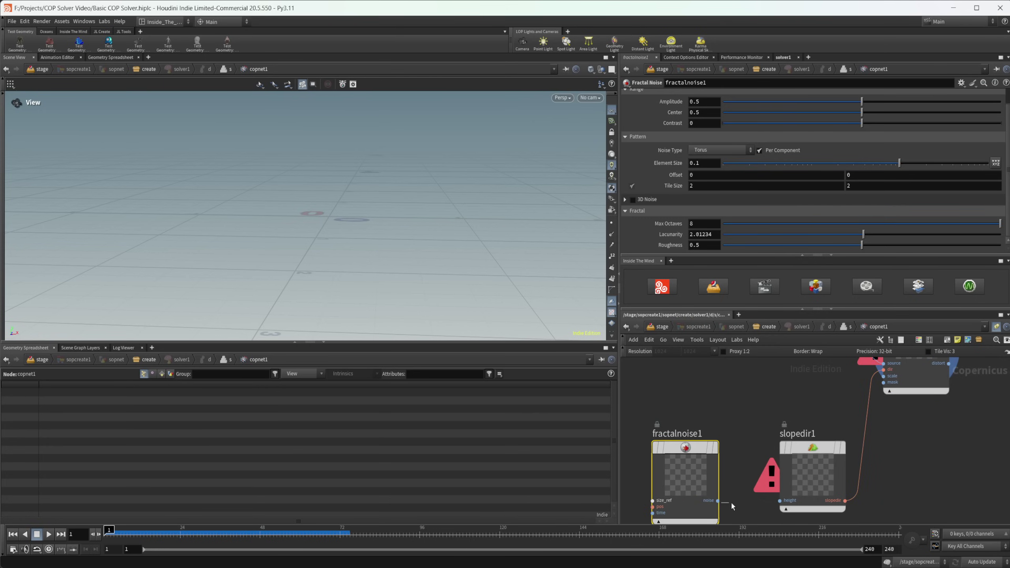
left_click_drag(719, 504, 779, 501)
left_click_drag(699, 465, 691, 458)
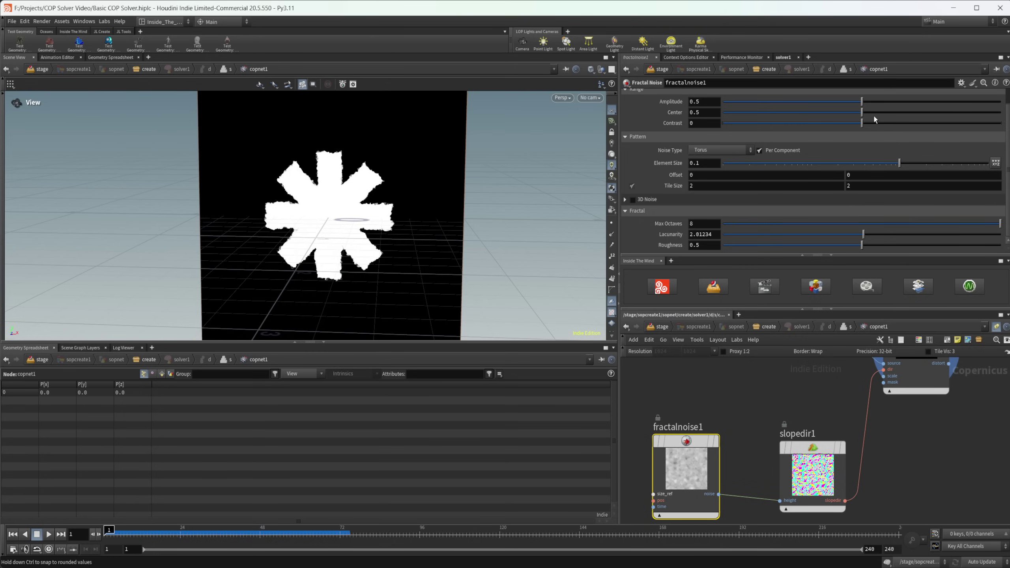
Set the fractal noise's amplitude to 0.605, center to 0.576, contrast to 0.46 and element size to 0.232038
scroll(824, 145, "up", 1)
mouse_move(861, 120)
left_mouse_down()
mouse_move(898, 119)
mouse_move(887, 131)
mouse_move(897, 131)
mouse_move(882, 130)
mouse_move(907, 145)
mouse_move(926, 141)
left_mouse_up()
left_click_drag(900, 182, 932, 181)
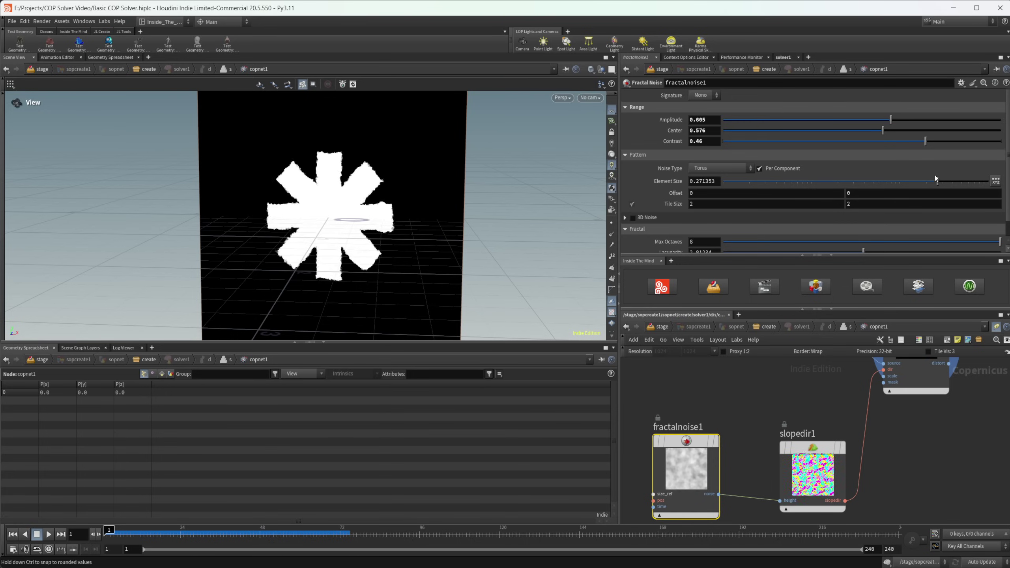
Enable 3D Noise on the fractal noise and reveal its animation settings
left_click(625, 218)
left_click(632, 218)
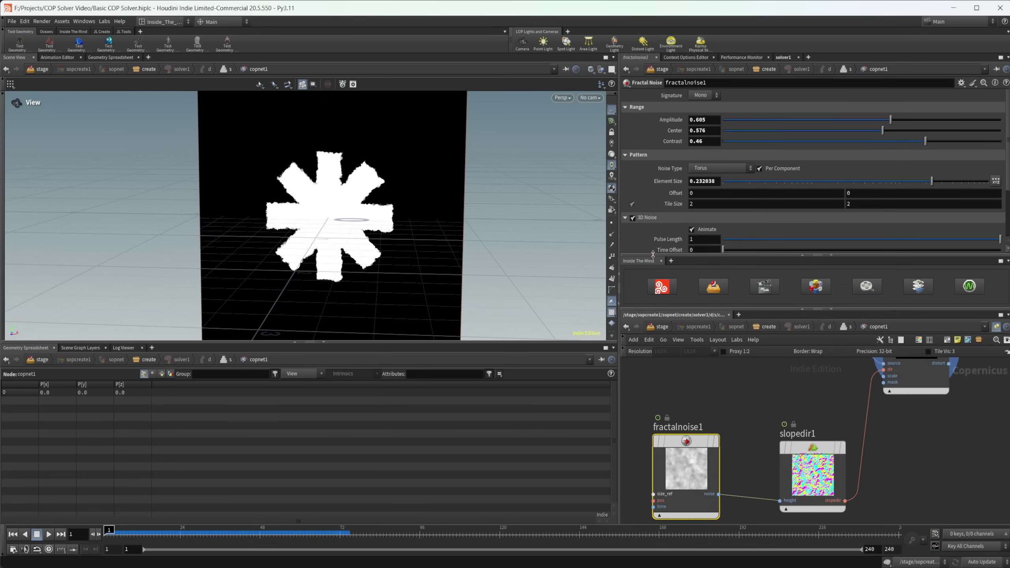
scroll(773, 234, "down", 3)
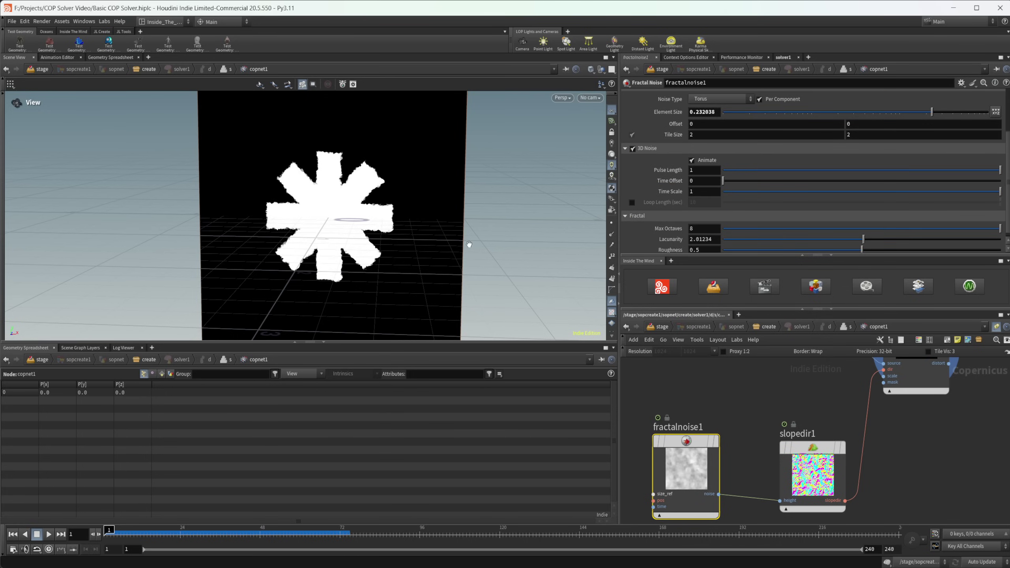
Play the timeline from inside copnet1 to preview the distorted image, stop it and examine the distort node's wiring
scroll(412, 219, "up", 4)
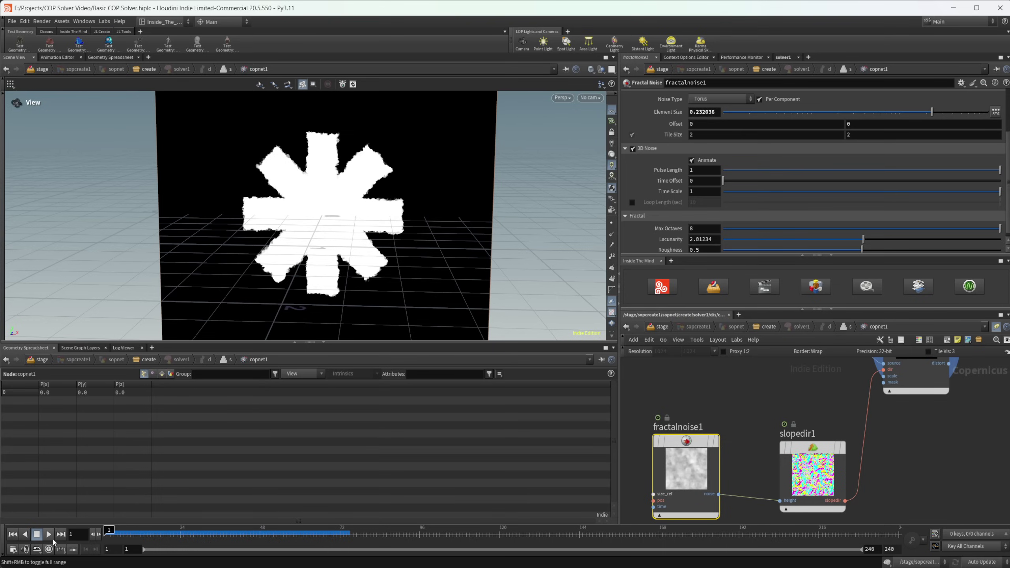
left_click(49, 534)
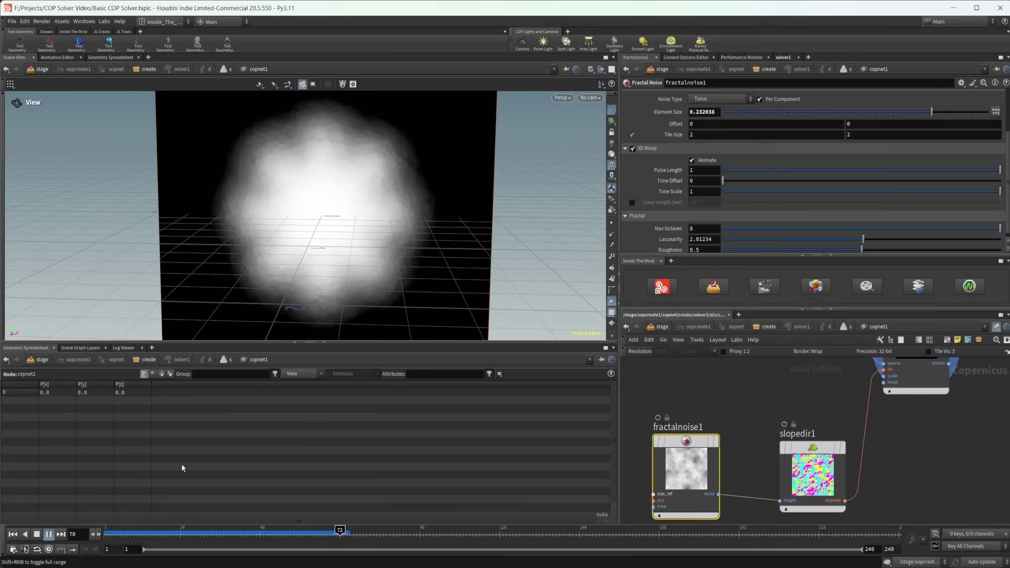
left_click(49, 534)
right_click_drag(304, 289, 236, 298)
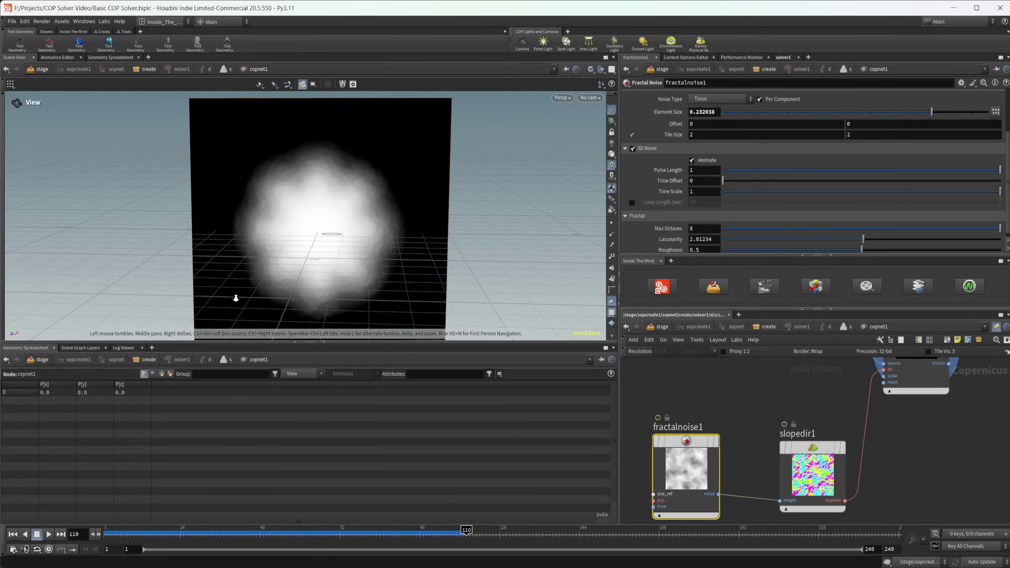
middle_click_drag(329, 264, 340, 278)
left_click_drag(341, 278, 344, 265)
middle_click_drag(932, 431, 808, 505)
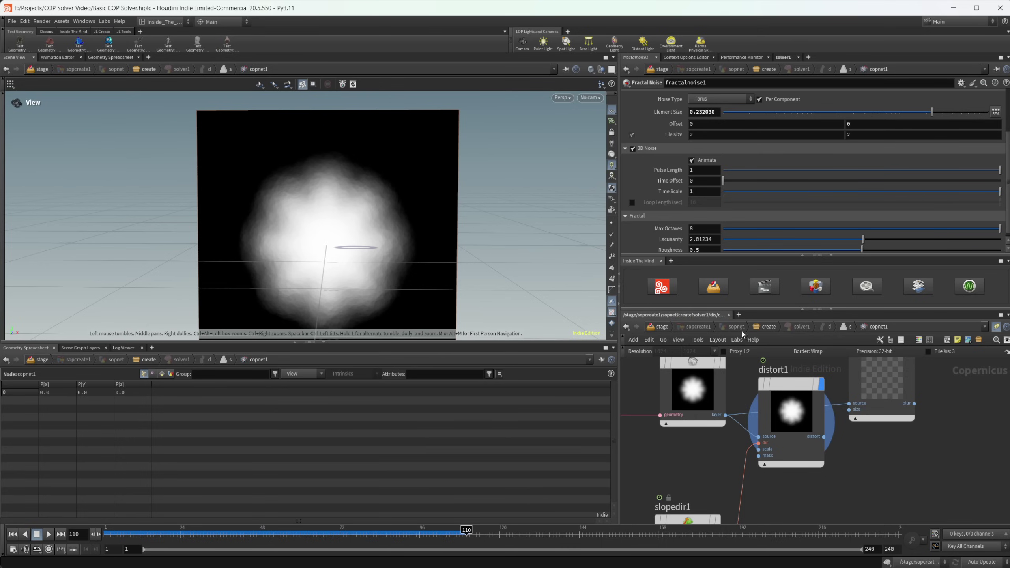
Return to the create network, reset solver1's simulation at frame 1 and play the distortion feedback before stopping it
left_click(766, 326)
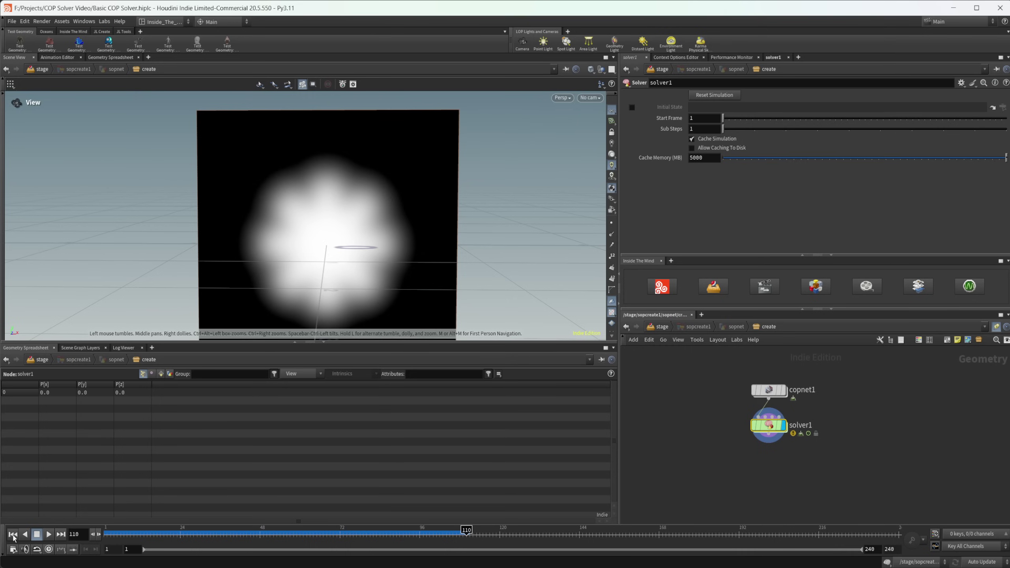
left_click(13, 536)
left_click(721, 97)
left_click(50, 534)
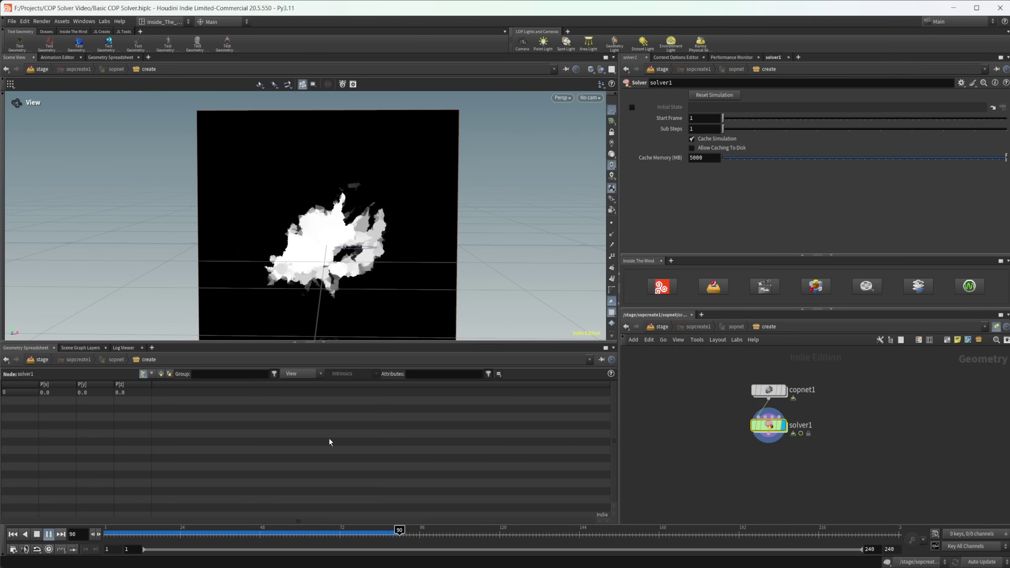
left_click(298, 533)
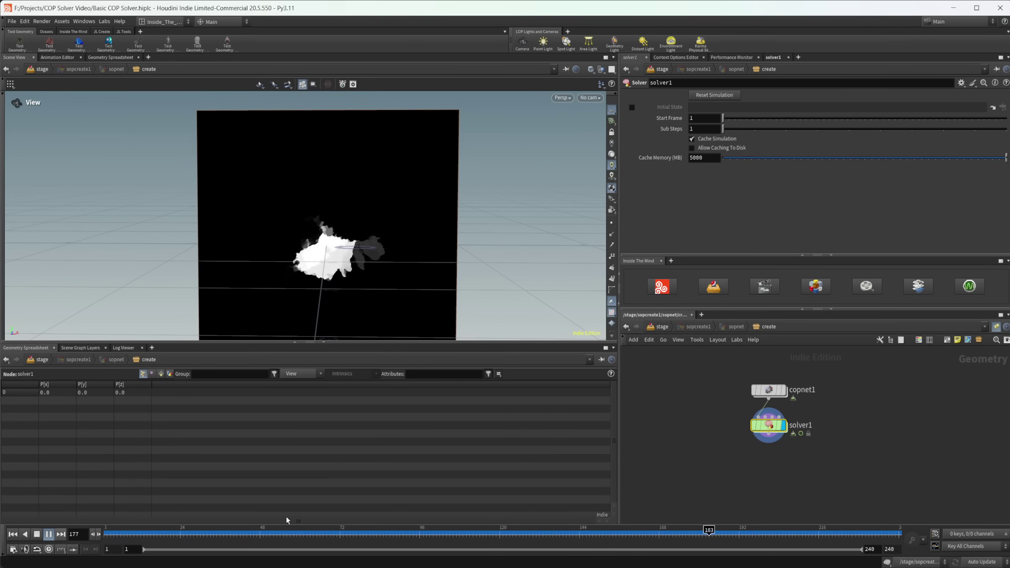
left_click(37, 533)
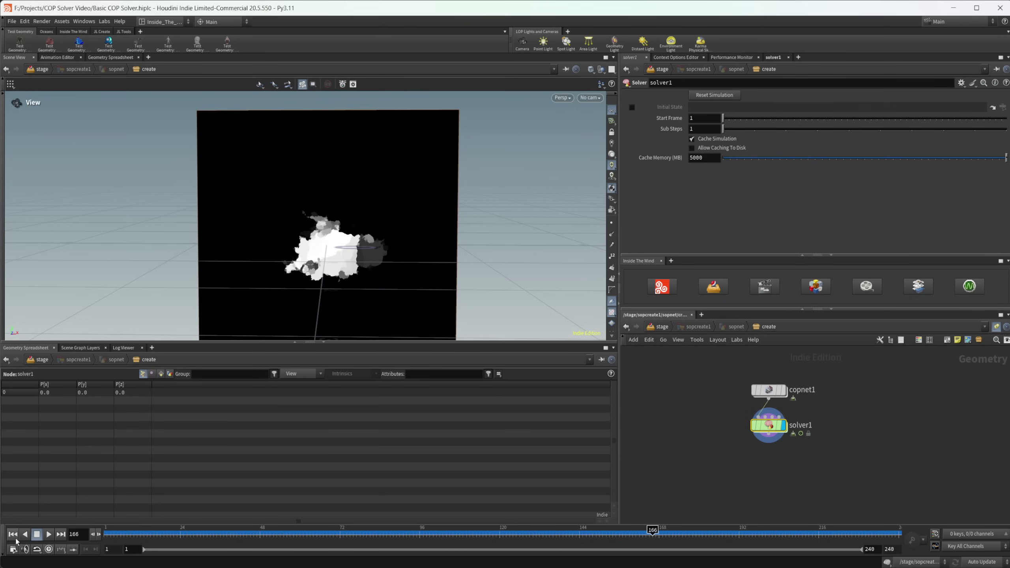
Check solver1's parameters and replay its cached simulation from frame 1, stopping it after a short run
left_click(774, 58)
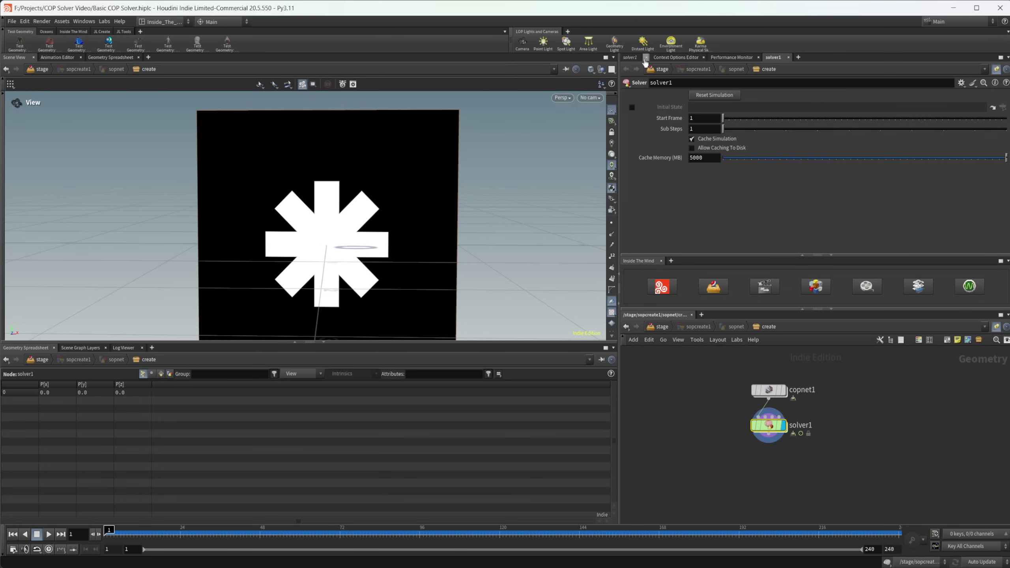
left_click(630, 56)
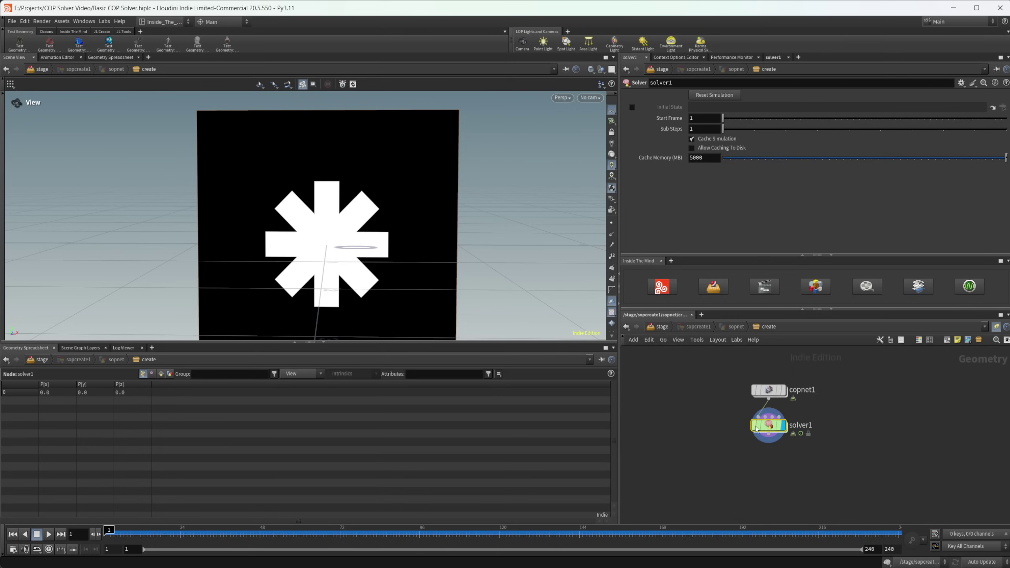
scroll(783, 453, "up", 2)
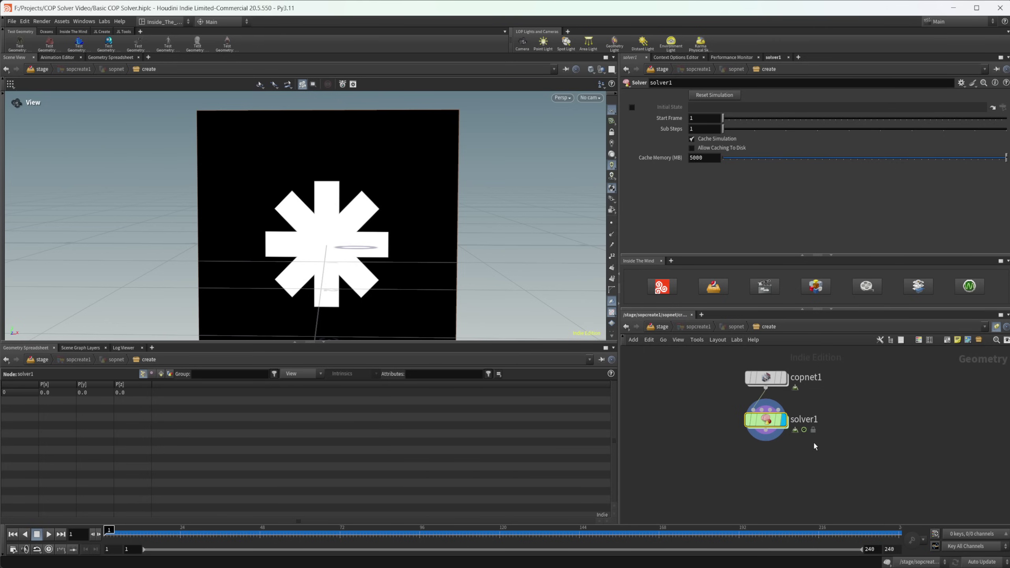
left_click(49, 534)
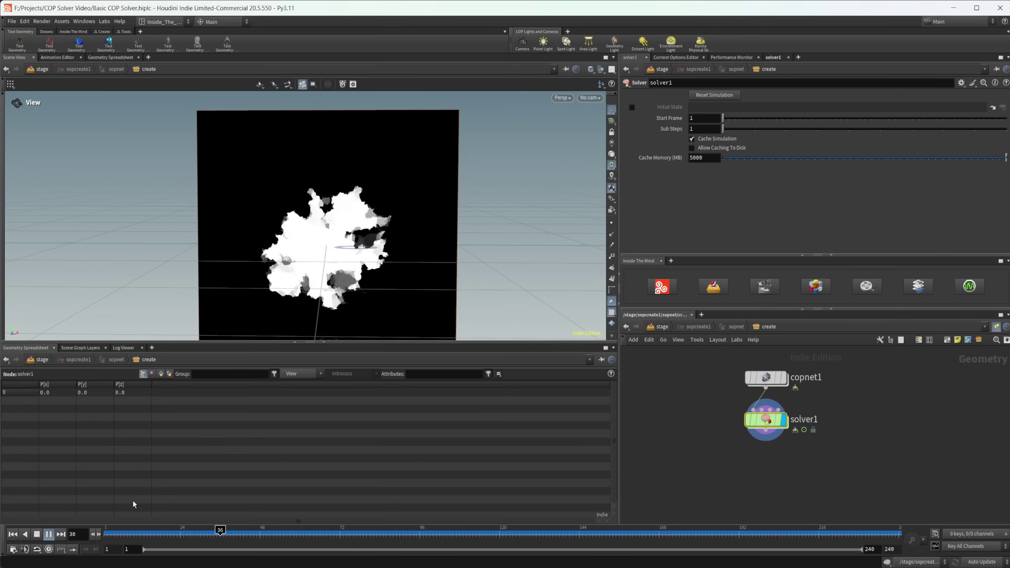
left_click(37, 534)
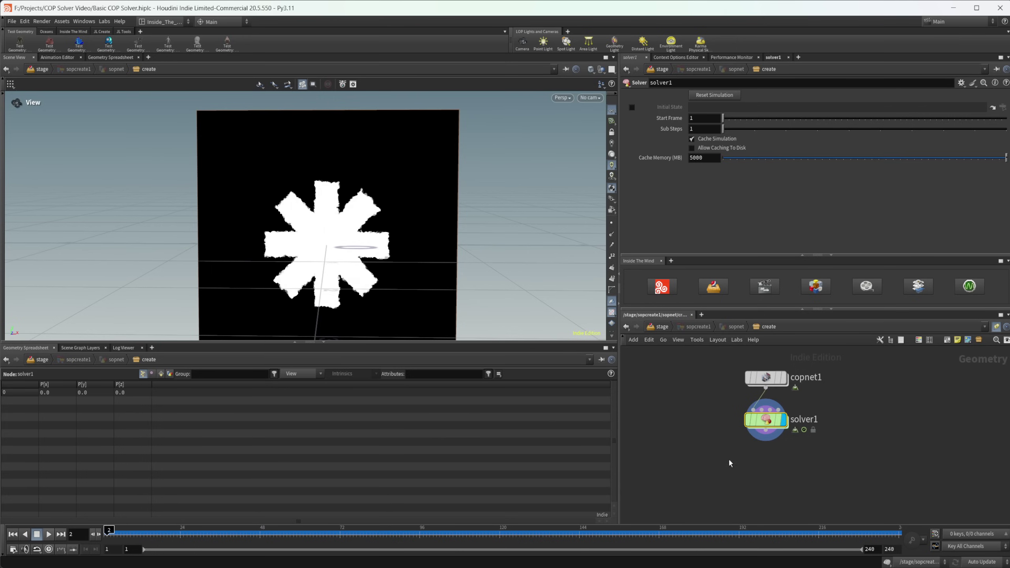
Play the cached distortion simulation again and open the network inside solver1
scroll(761, 473, "up", 2)
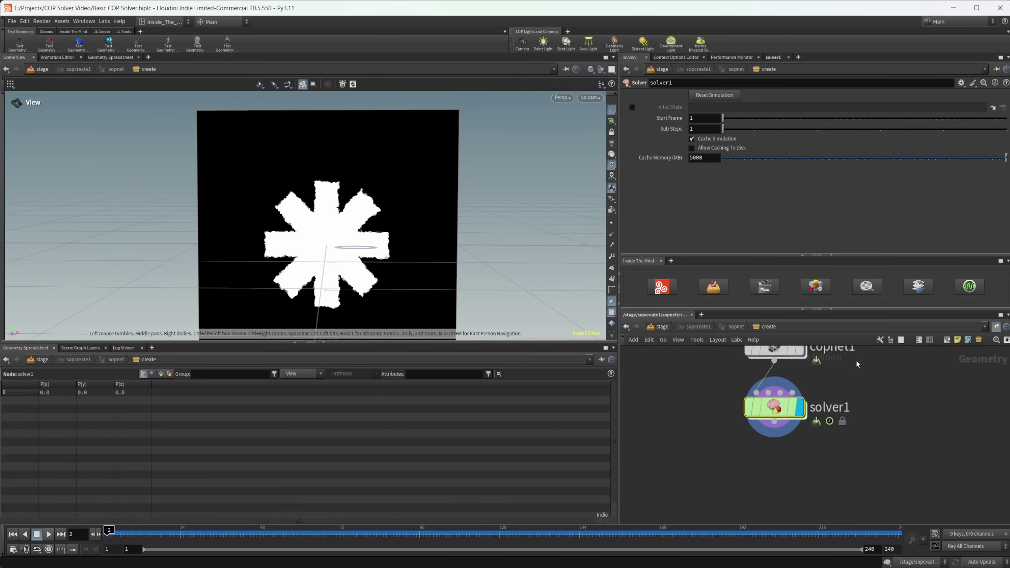
middle_click_drag(778, 455, 759, 469)
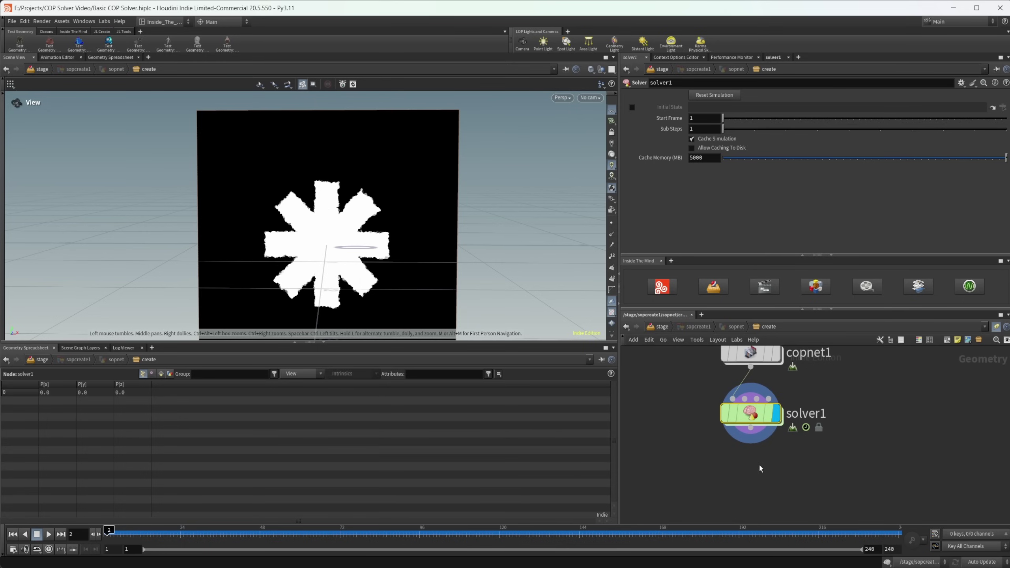
left_click(49, 533)
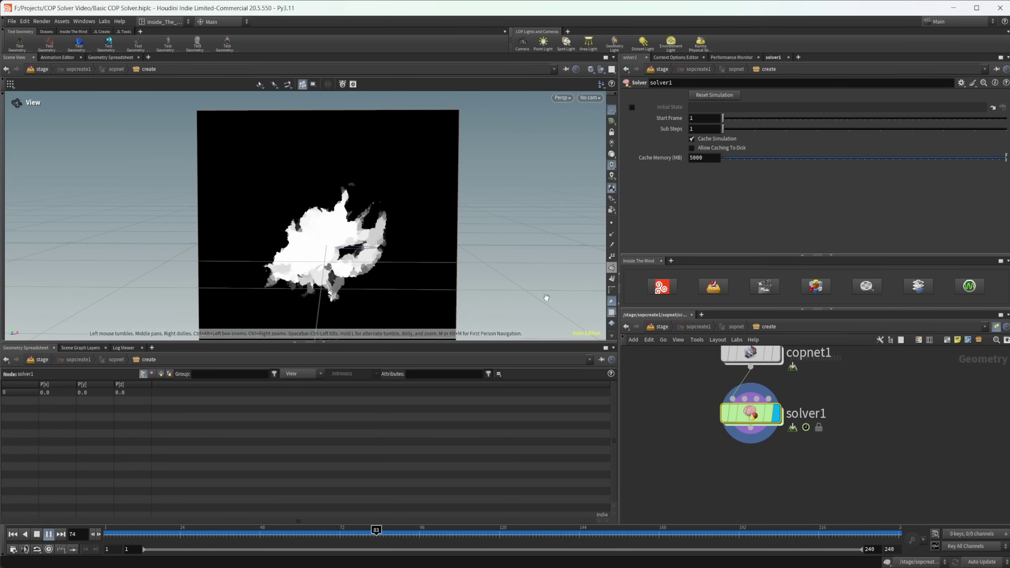
double_click(745, 419)
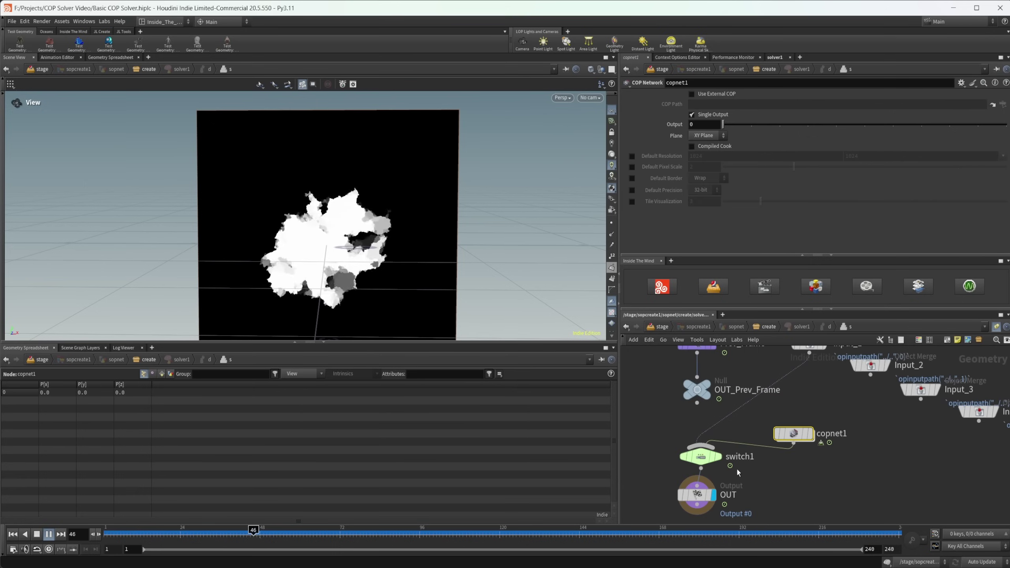